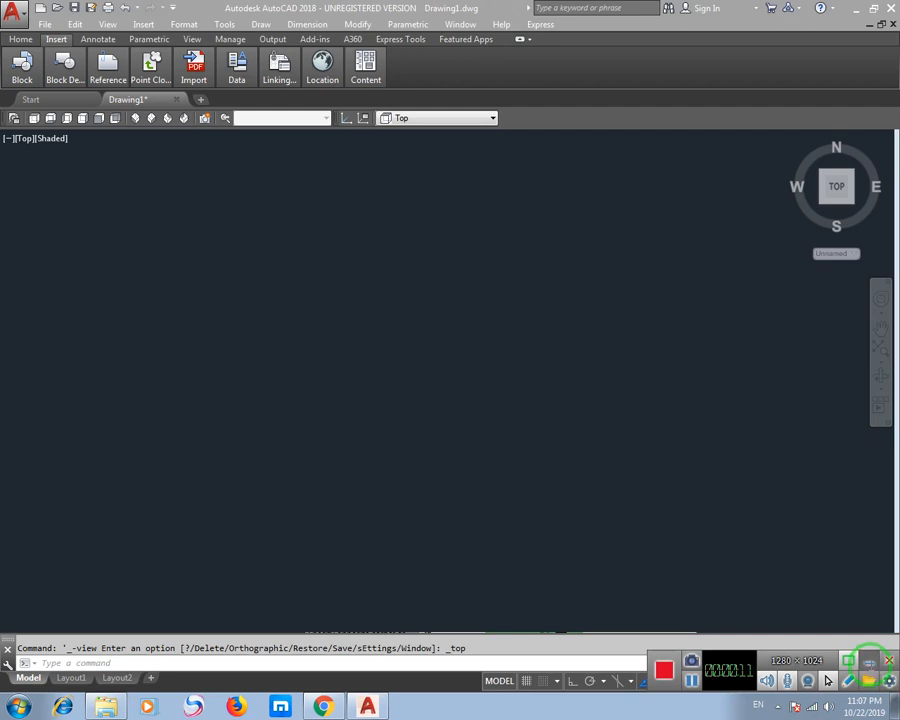
{"action": "left_click", "coordinate": [869, 663]}
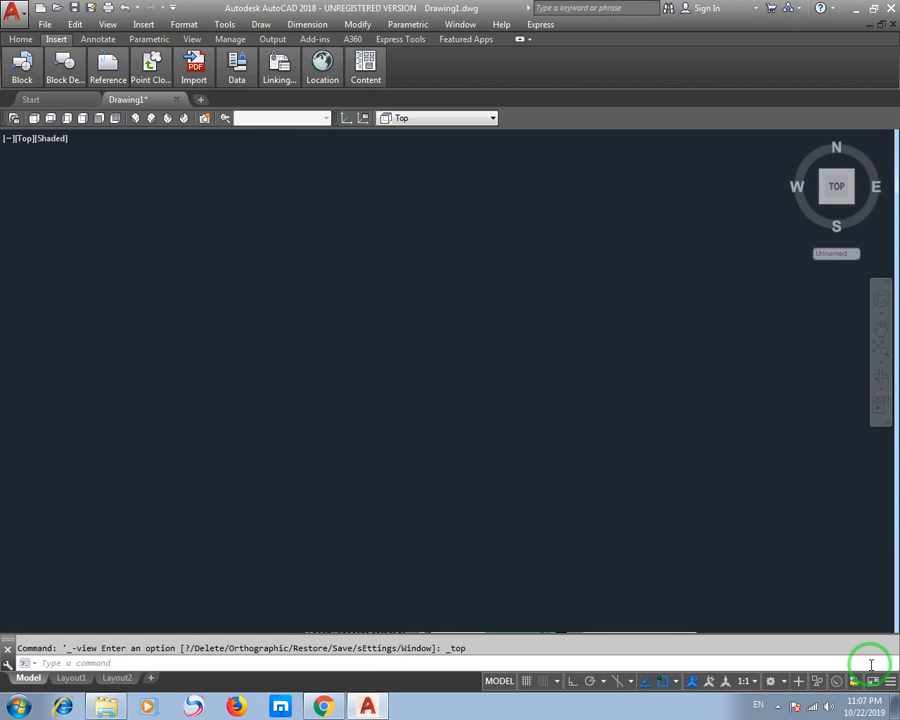
{"action": "key", "text": "Escape"}
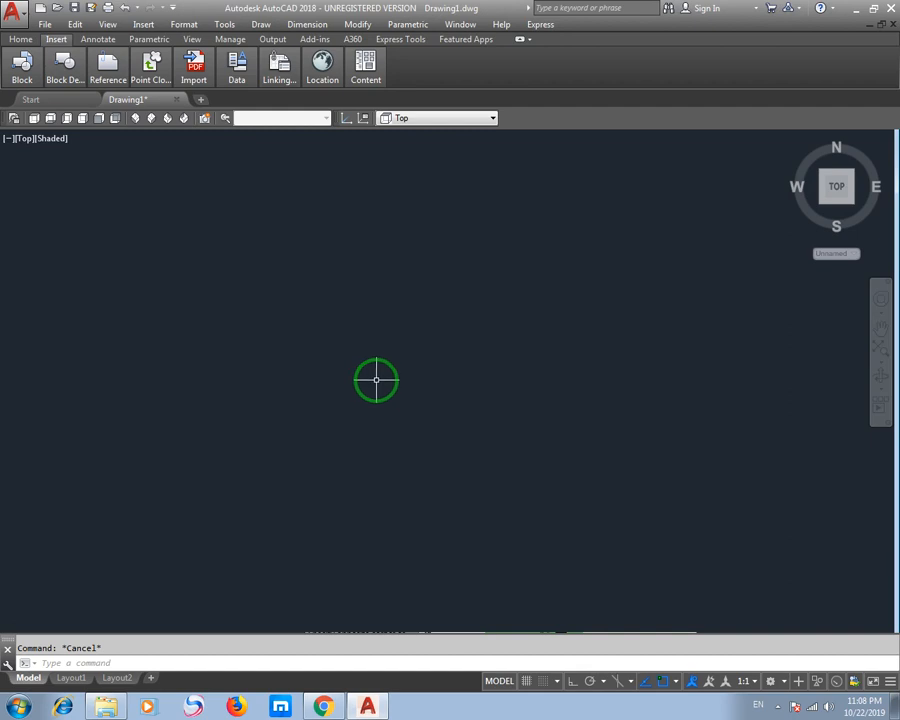
Step: Draw a 5' by 9" rectangle in the top view as the wall's footprint
{"action": "type", "text": "rec"}
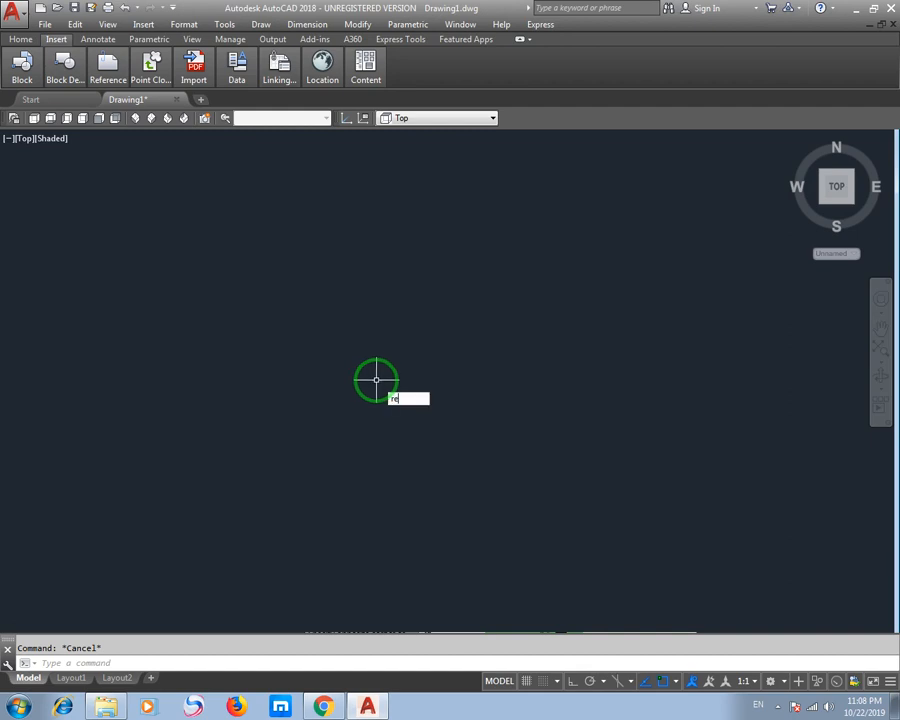
{"action": "key", "text": "Return"}
{"action": "left_click", "coordinate": [239, 305]}
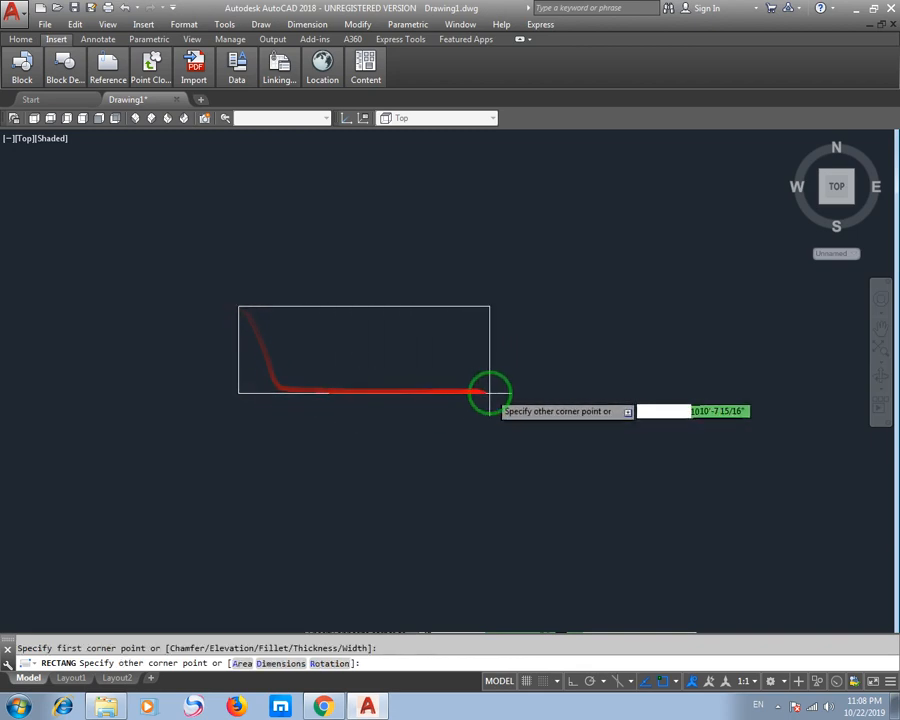
{"action": "type", "text": "@"}
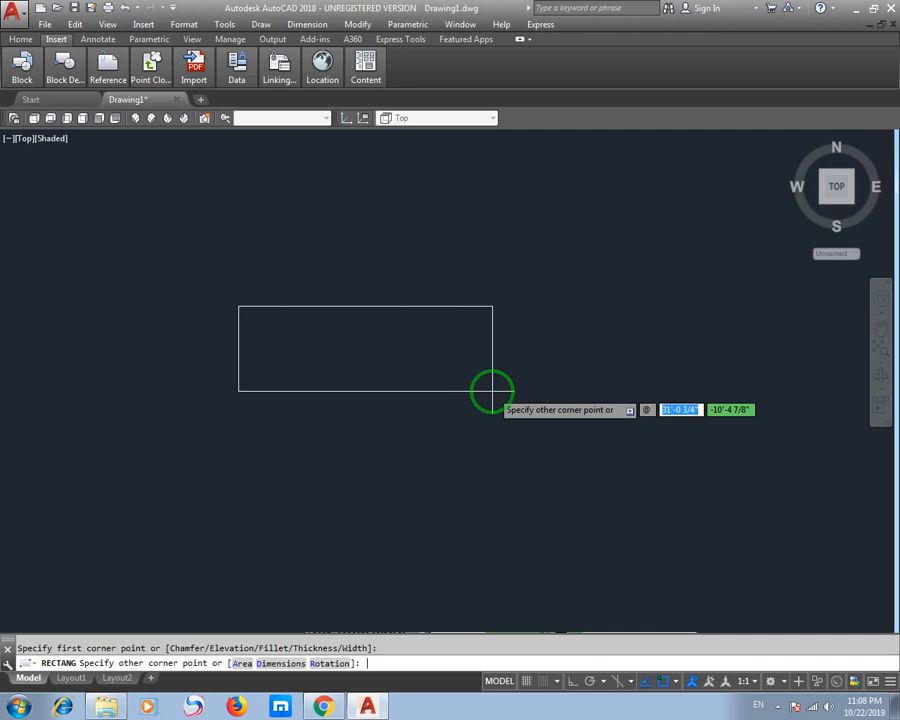
{"action": "type", "text": "5"}
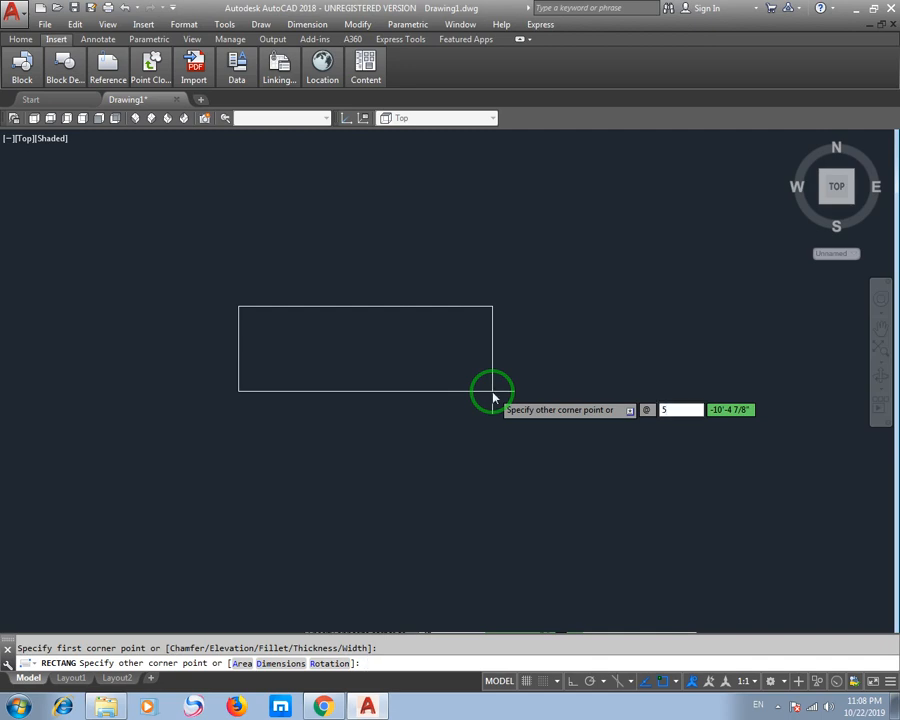
{"action": "type", "text": "'"}
{"action": "key", "text": "Tab"}
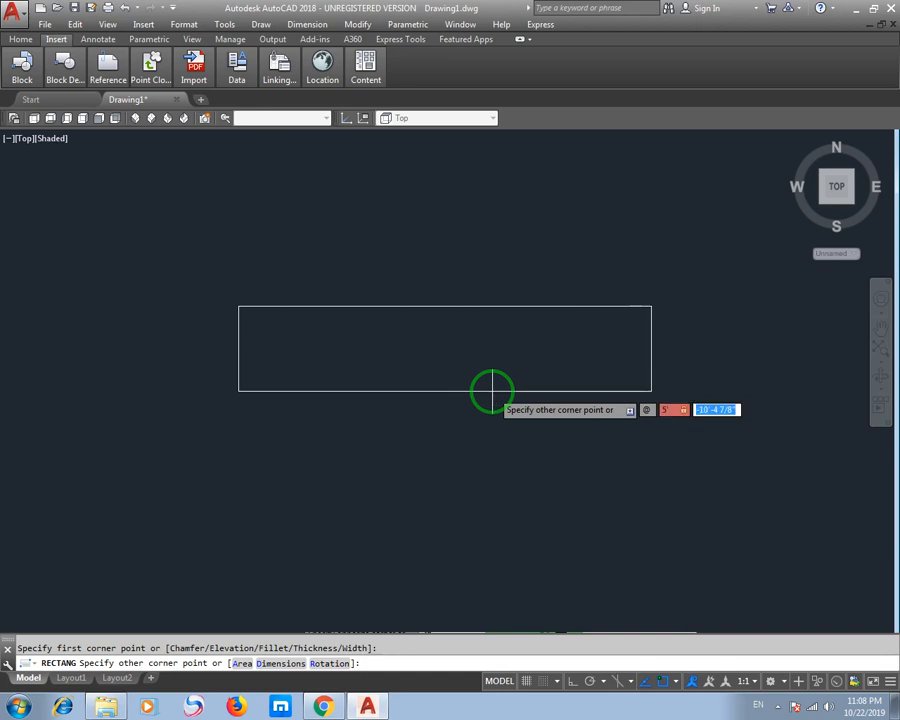
{"action": "type", "text": "6"}
{"action": "key", "text": "Return"}
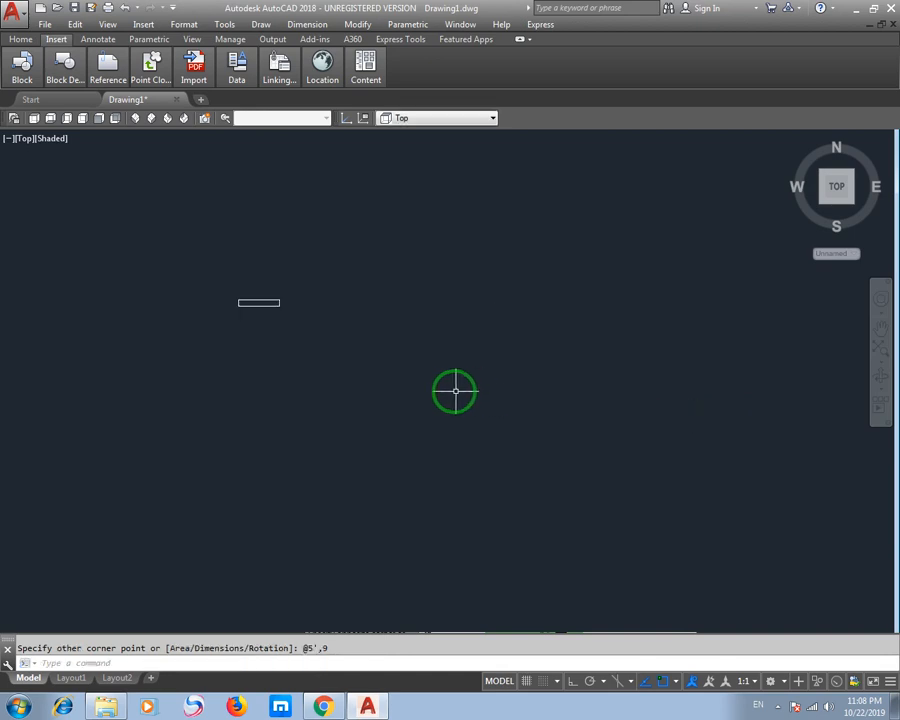
{"action": "right_click_drag", "start_coordinate": [454, 390], "coordinate": [328, 344]}
{"action": "scroll", "coordinate": [266, 321], "scroll_direction": "up", "scroll_amount": 2}
{"action": "middle_click_drag", "start_coordinate": [270, 321], "coordinate": [508, 364]}
{"action": "scroll", "coordinate": [411, 343], "scroll_direction": "up", "scroll_amount": 6}
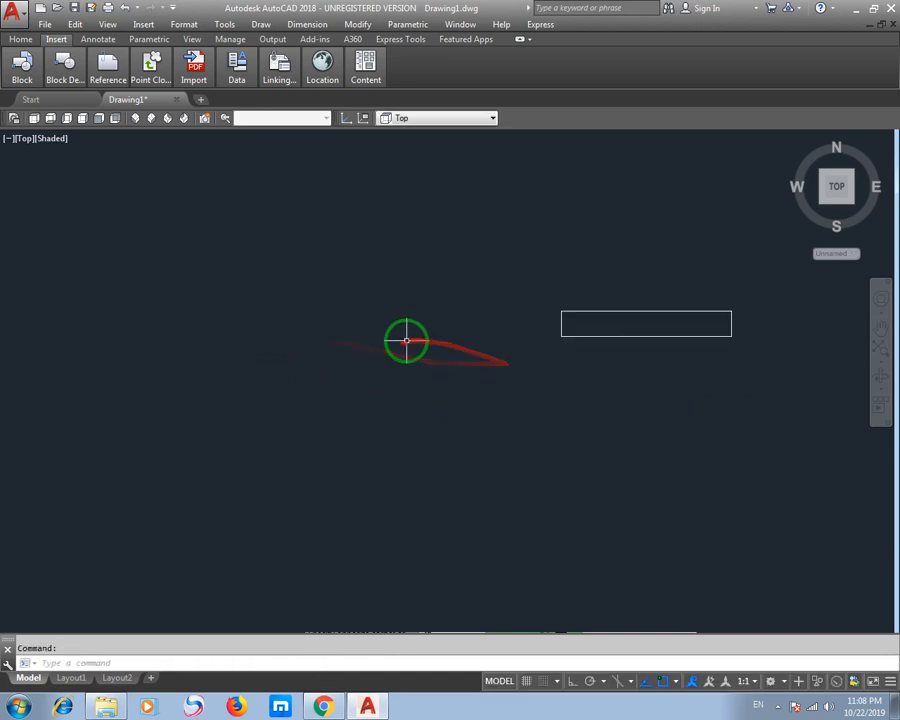
{"action": "middle_click_drag", "start_coordinate": [636, 340], "coordinate": [484, 342]}
{"action": "scroll", "coordinate": [580, 396], "scroll_direction": "up", "scroll_amount": 2}
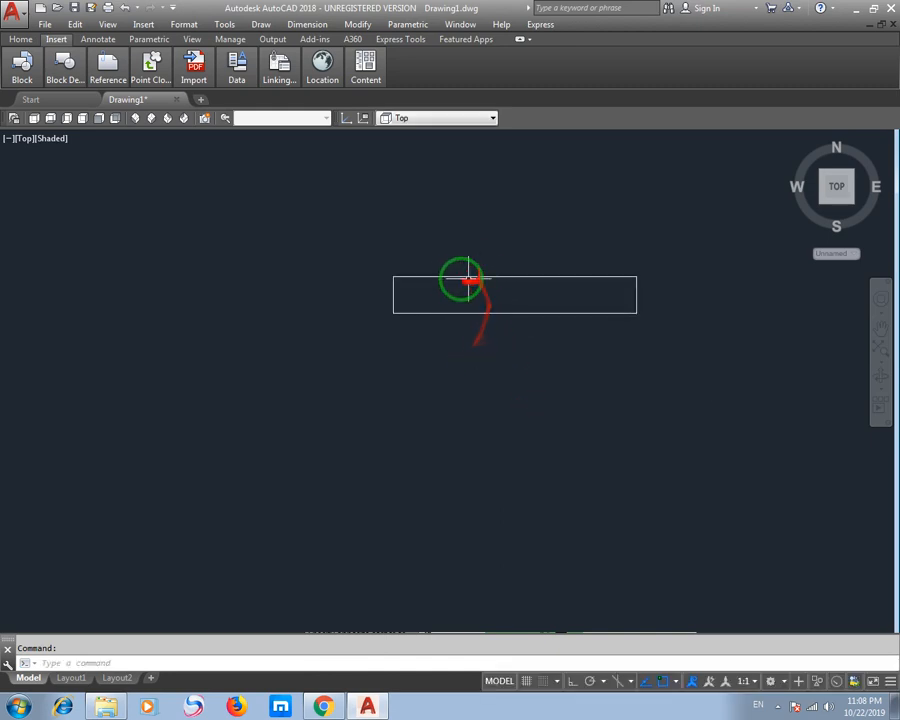
{"action": "type", "text": "ext"}
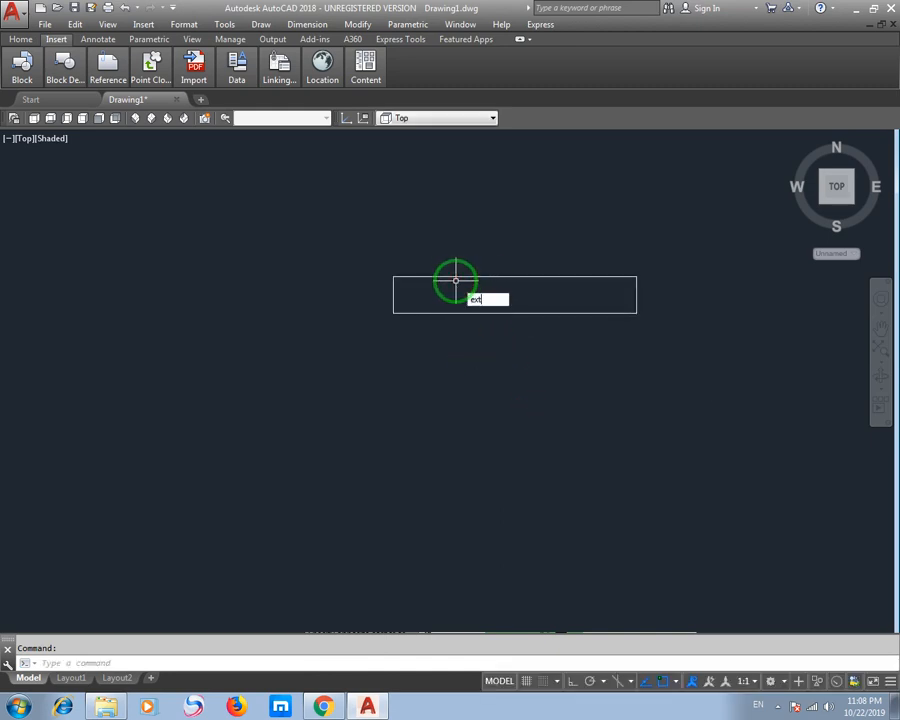
{"action": "key", "text": "Return"}
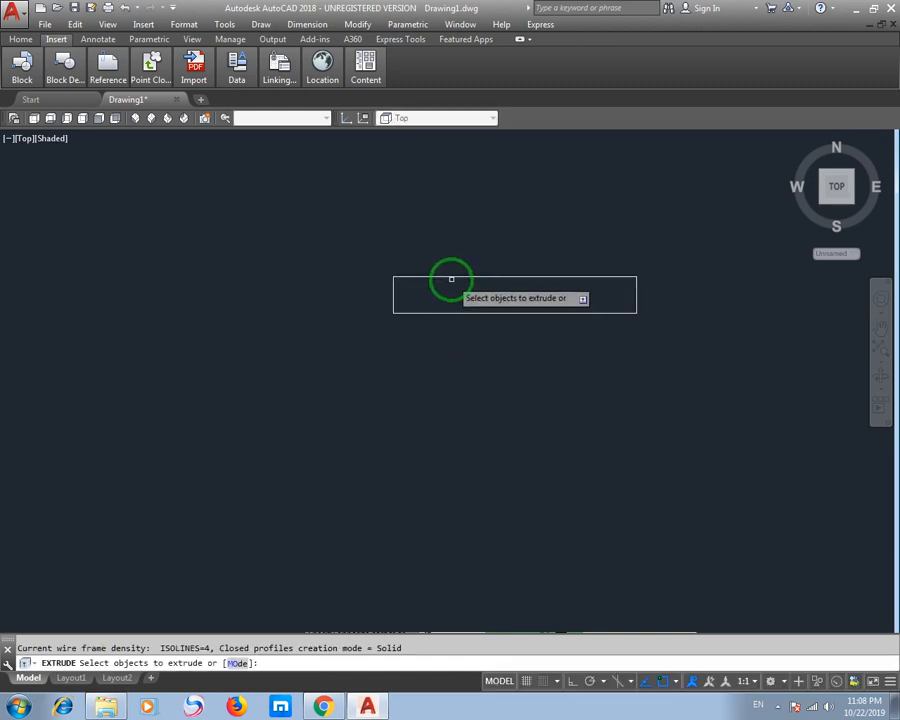
{"action": "left_click", "coordinate": [450, 277]}
{"action": "key", "text": "Escape"}
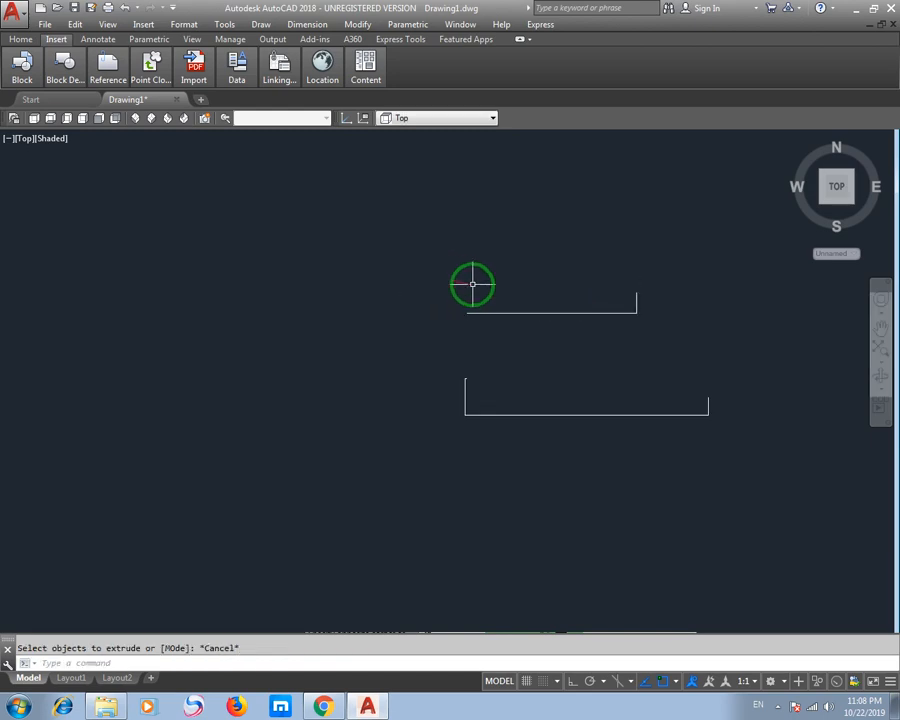
Step: Switch the viewport to the SE Isometric view after trying the NW Isometric view
{"action": "scroll", "coordinate": [562, 433], "scroll_direction": "down", "scroll_amount": 3}
{"action": "scroll", "coordinate": [540, 425], "scroll_direction": "up", "scroll_amount": 3}
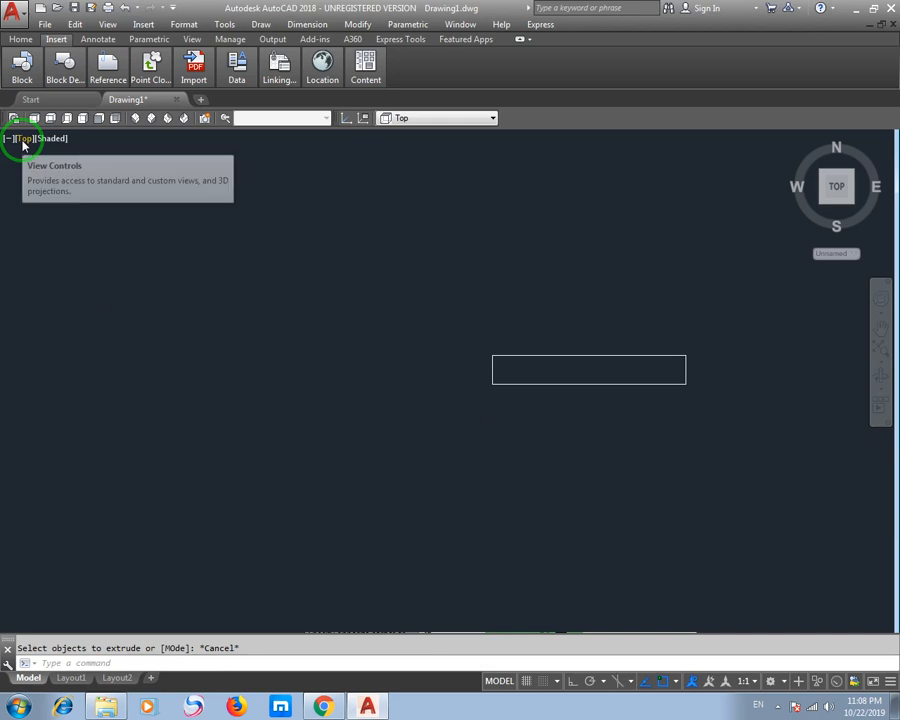
{"action": "left_click", "coordinate": [23, 140]}
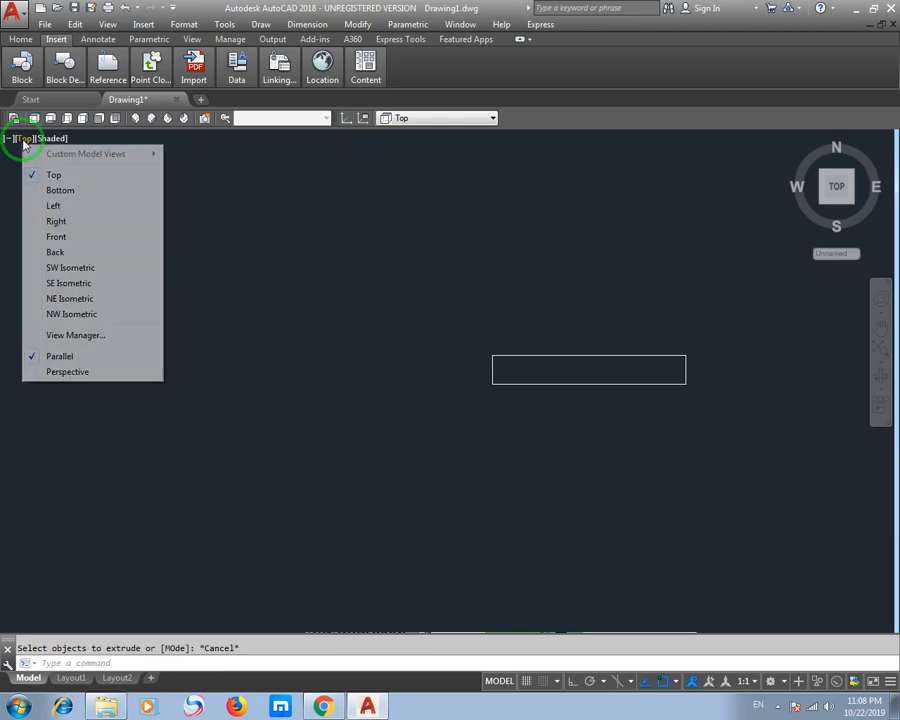
{"action": "left_click", "coordinate": [75, 316]}
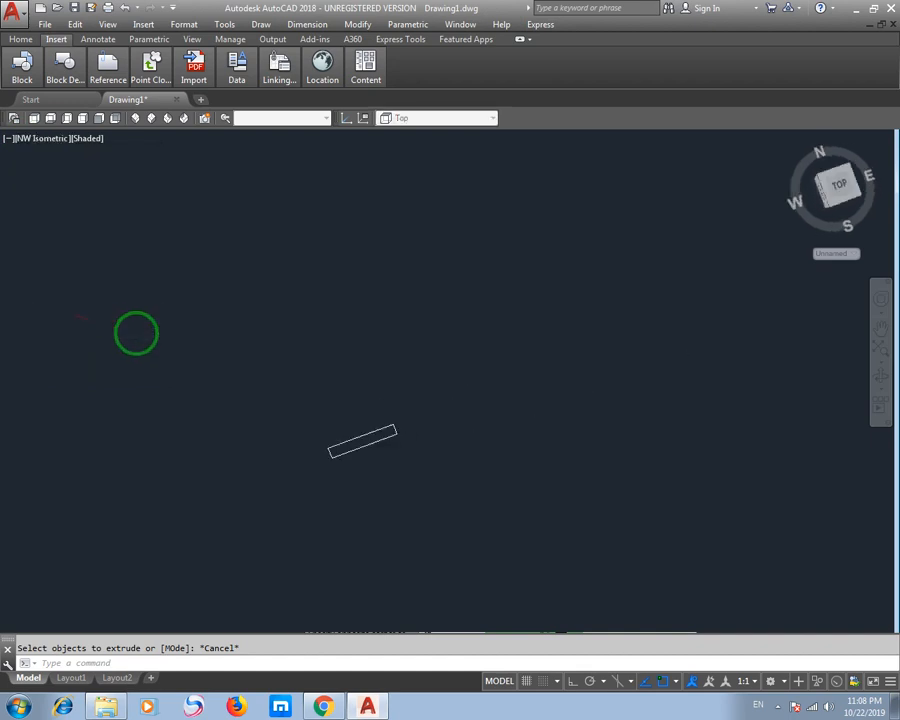
{"action": "left_click", "coordinate": [43, 142]}
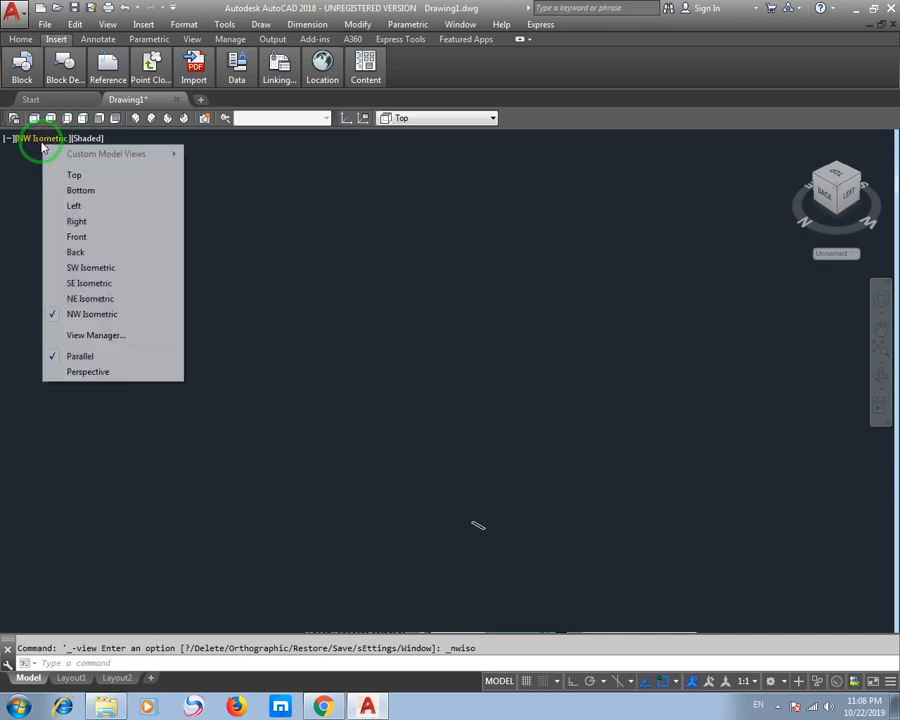
{"action": "left_click", "coordinate": [82, 283]}
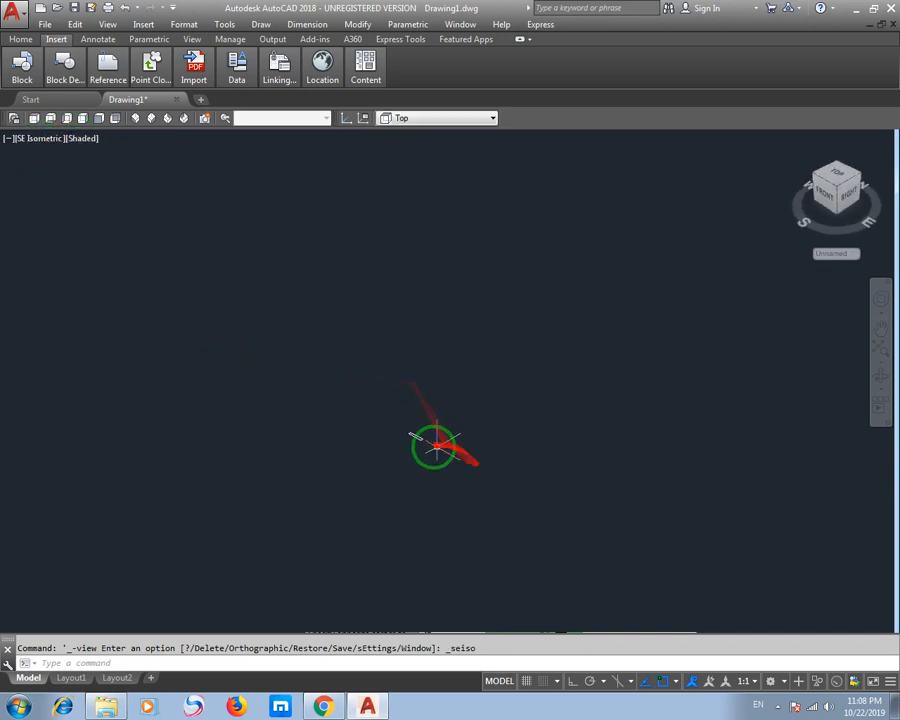
Step: Extrude the rectangle to a height of 8' to form a solid wall
{"action": "scroll", "coordinate": [430, 440], "scroll_direction": "up", "scroll_amount": 8}
{"action": "middle_click_drag", "start_coordinate": [416, 444], "coordinate": [506, 394]}
{"action": "scroll", "coordinate": [484, 398], "scroll_direction": "up", "scroll_amount": 2}
{"action": "middle_click_drag", "start_coordinate": [456, 360], "coordinate": [400, 430]}
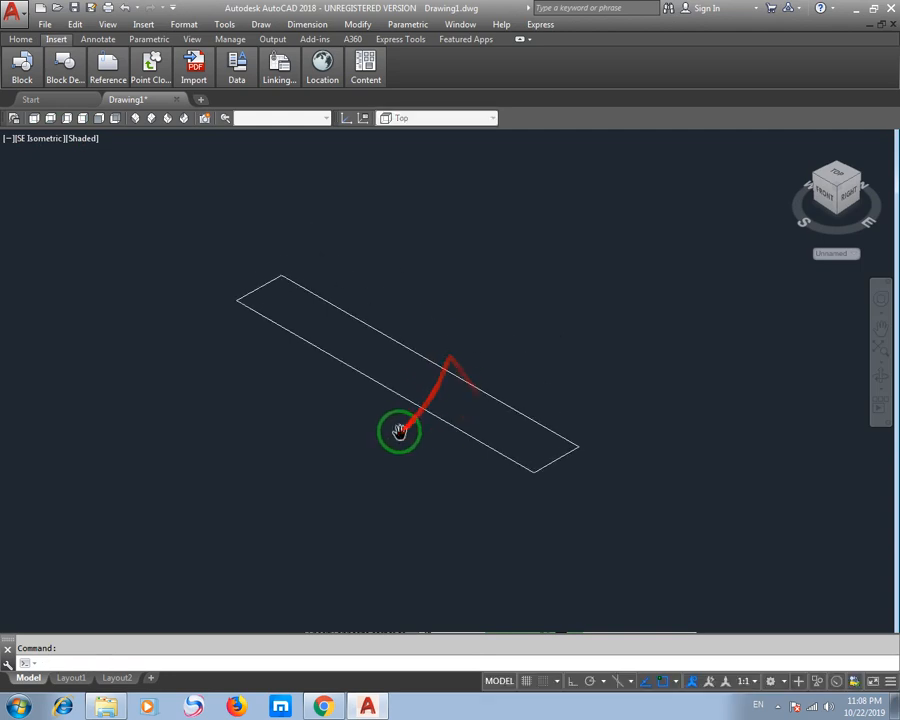
{"action": "type", "text": "ext"}
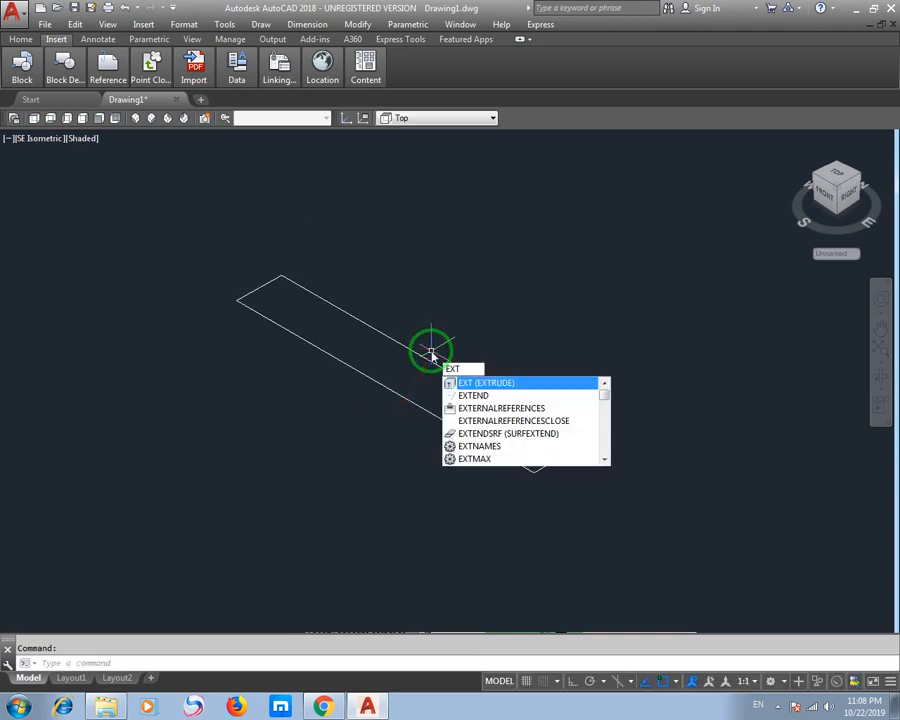
{"action": "key", "text": "Return"}
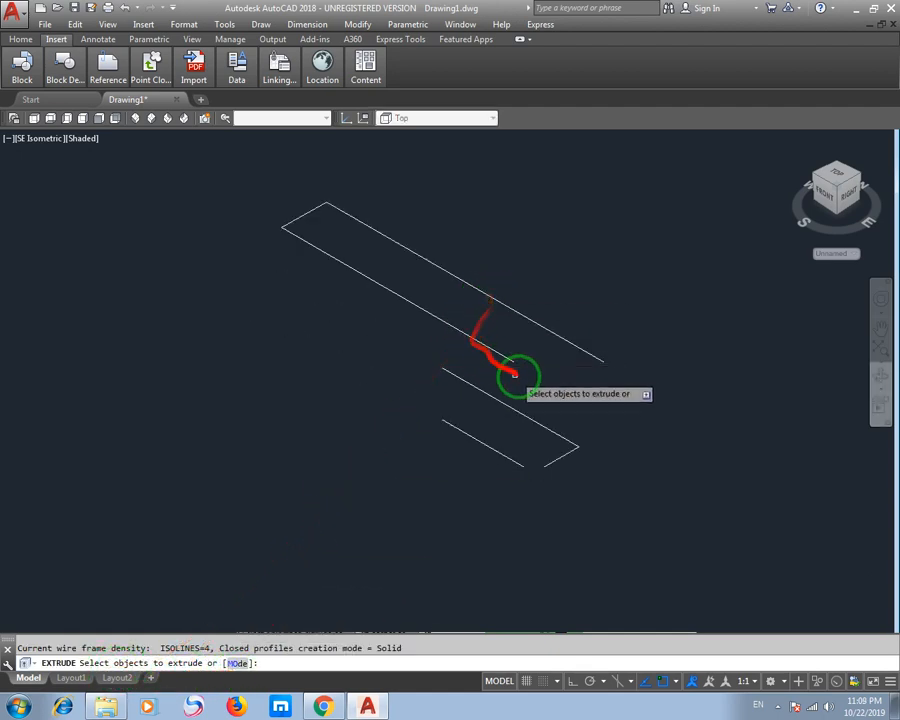
{"action": "left_click", "coordinate": [484, 404]}
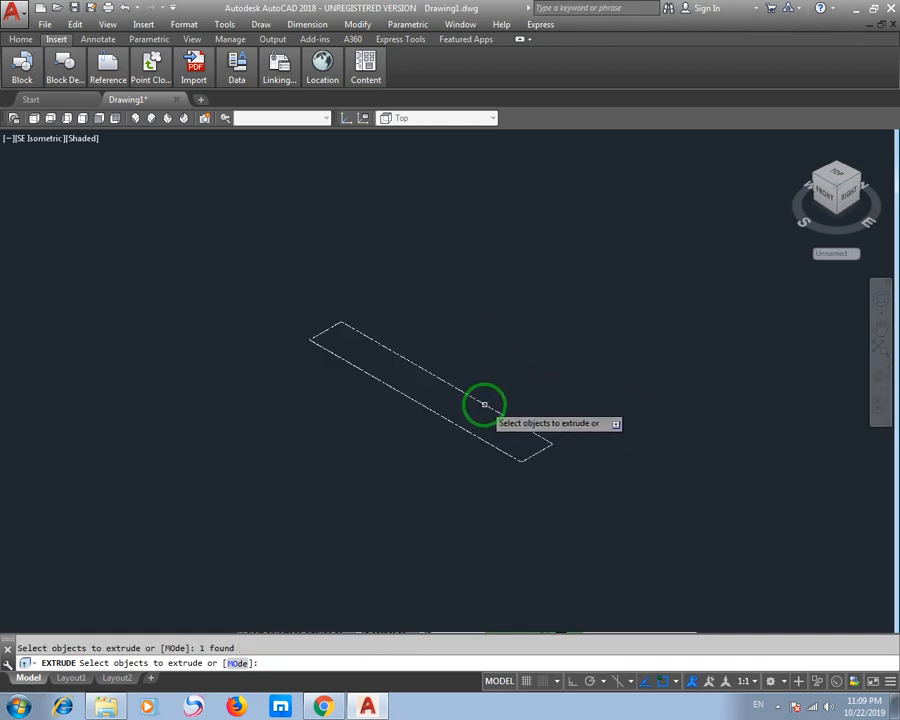
{"action": "key", "text": "Return"}
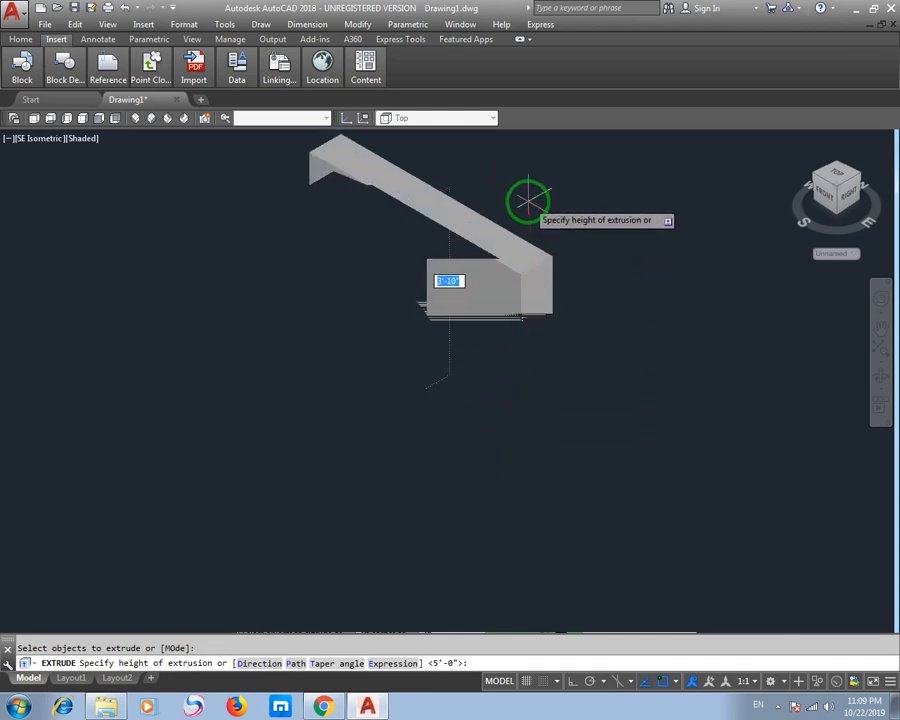
{"action": "type", "text": "8'"}
{"action": "key", "text": "Return"}
Step: Lengthen the wall by pulling its narrow end face outward 4' with Presspull
{"action": "scroll", "coordinate": [528, 221], "scroll_direction": "down", "scroll_amount": 4}
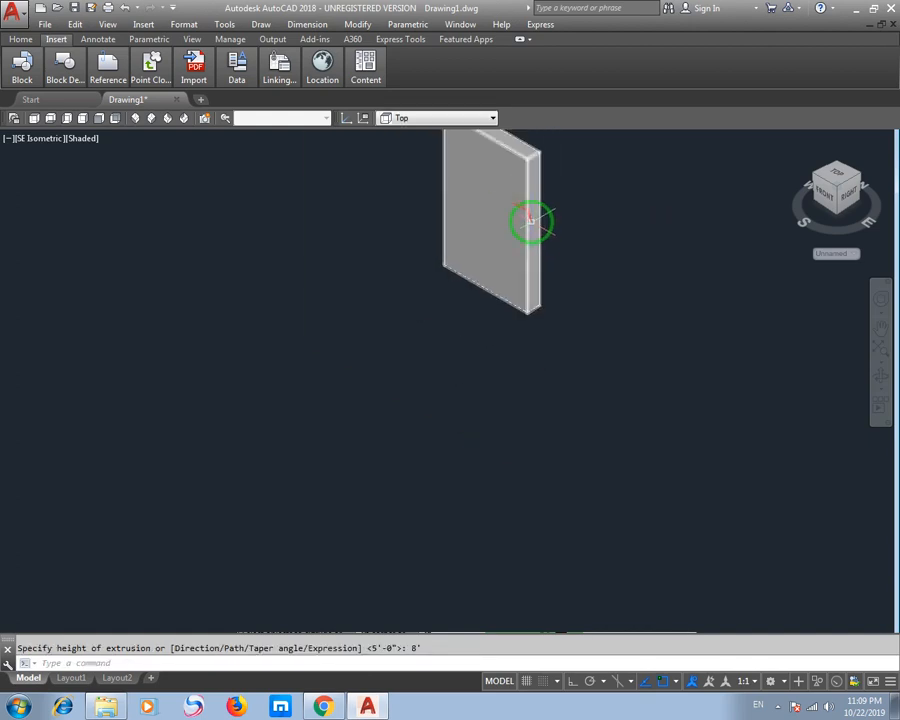
{"action": "scroll", "coordinate": [481, 352], "scroll_direction": "up", "scroll_amount": 2}
{"action": "middle_click_drag", "start_coordinate": [482, 352], "coordinate": [425, 391]}
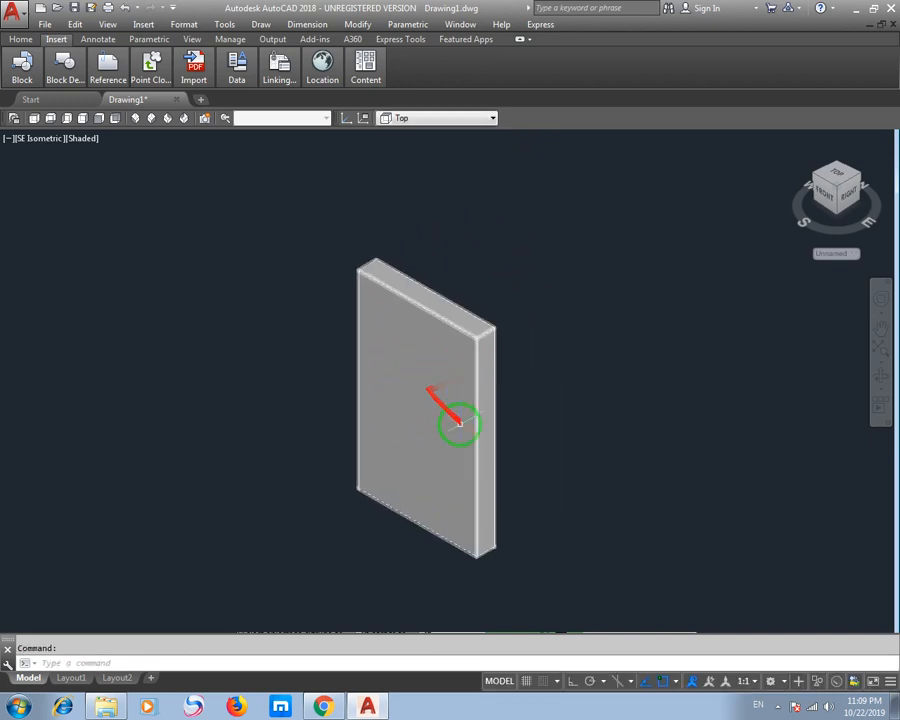
{"action": "middle_click_drag", "start_coordinate": [460, 424], "coordinate": [357, 413]}
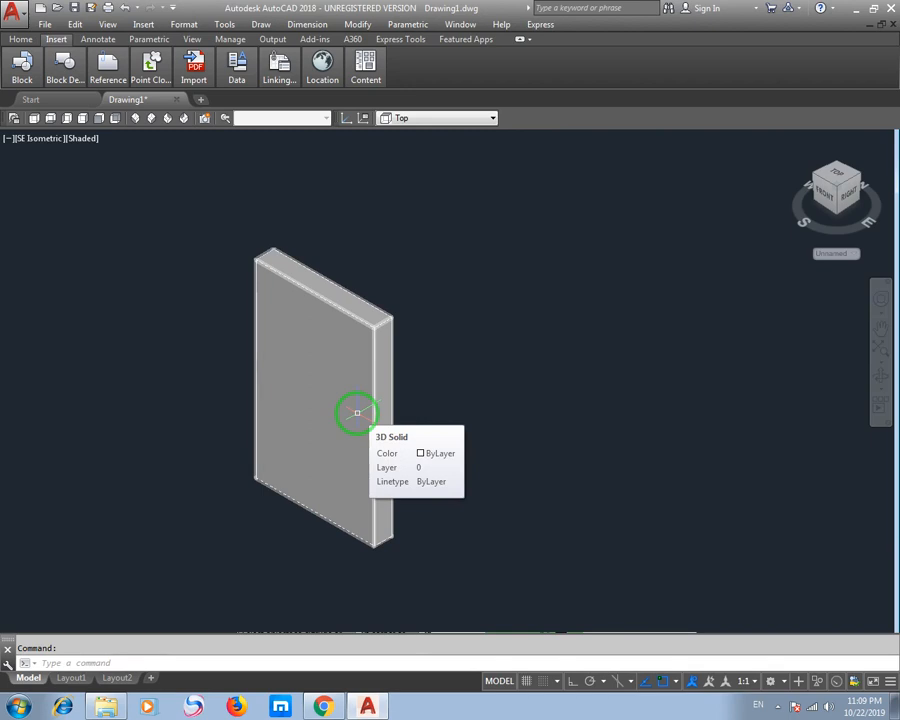
{"action": "middle_click_drag", "start_coordinate": [430, 580], "coordinate": [289, 438]}
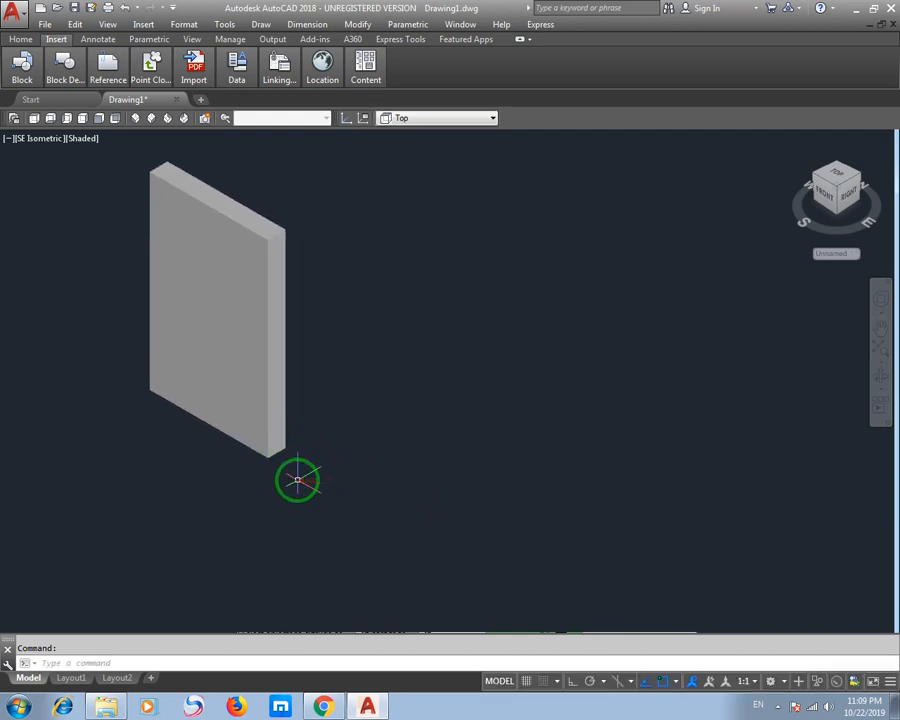
{"action": "type", "text": "pre"}
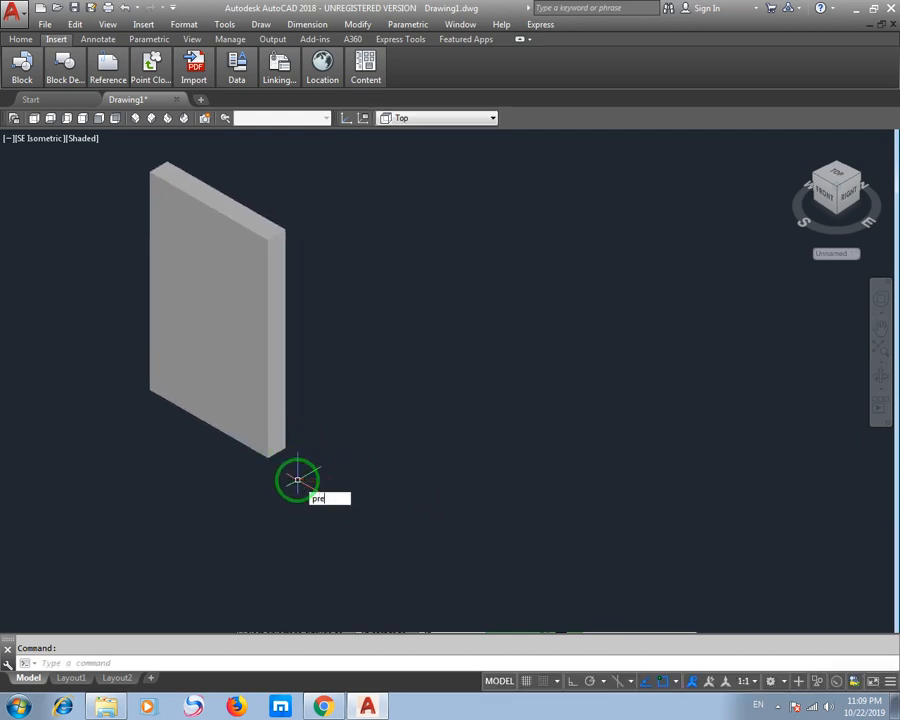
{"action": "type", "text": "s"}
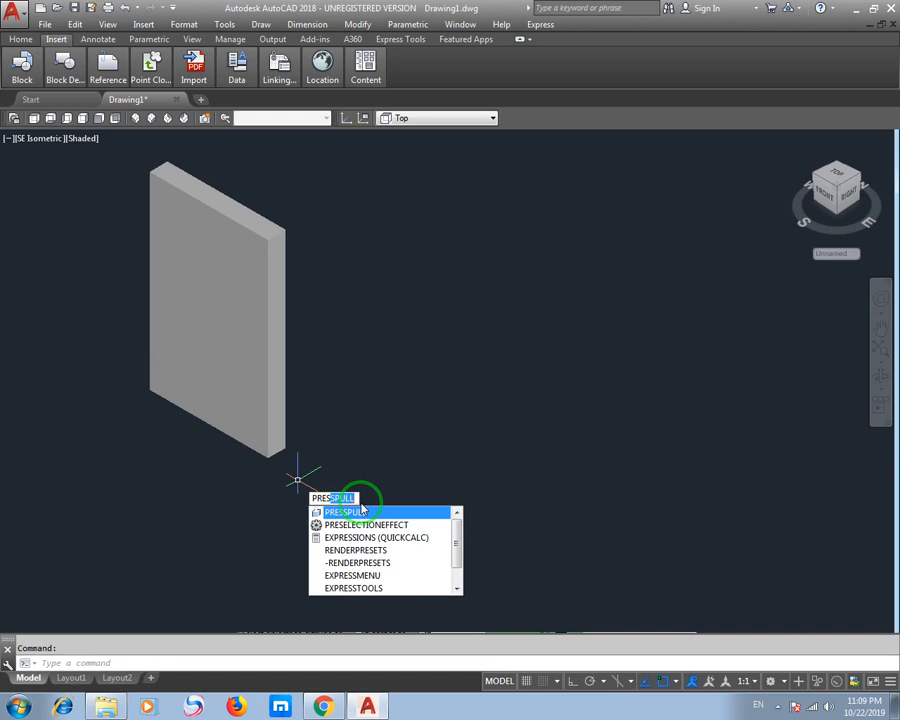
{"action": "left_click", "coordinate": [362, 510]}
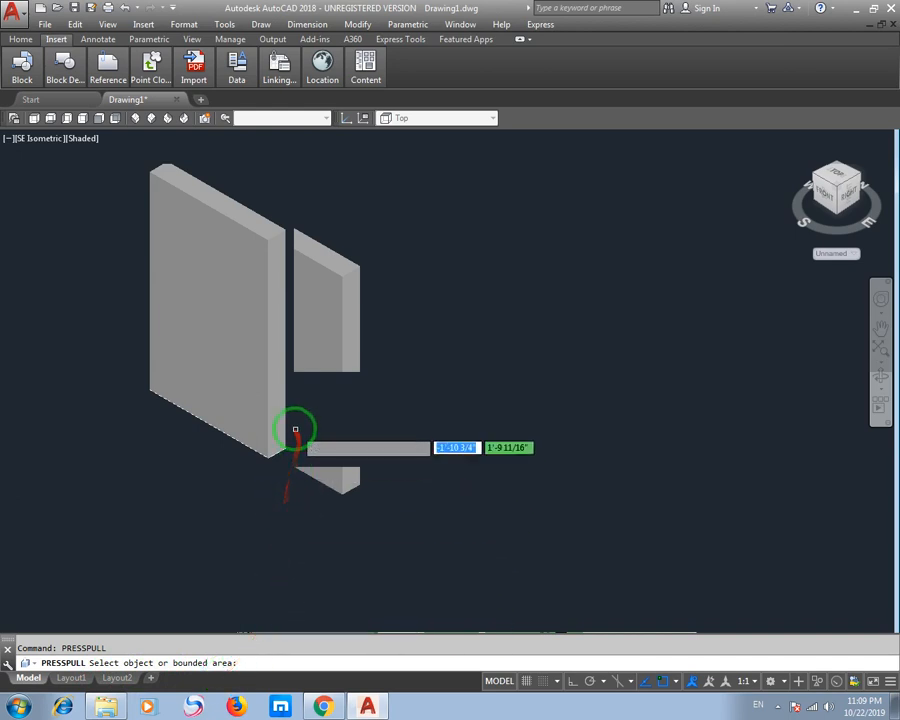
{"action": "scroll", "coordinate": [321, 382], "scroll_direction": "down", "scroll_amount": 3}
{"action": "scroll", "coordinate": [301, 368], "scroll_direction": "up", "scroll_amount": 6}
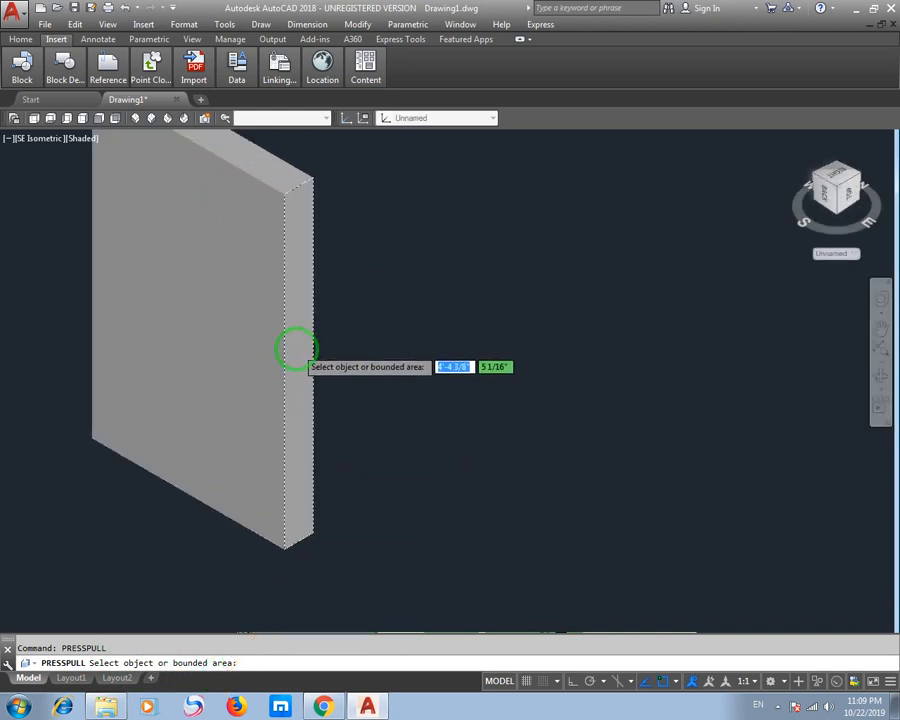
{"action": "left_click", "coordinate": [296, 348]}
{"action": "scroll", "coordinate": [330, 420], "scroll_direction": "down", "scroll_amount": 2}
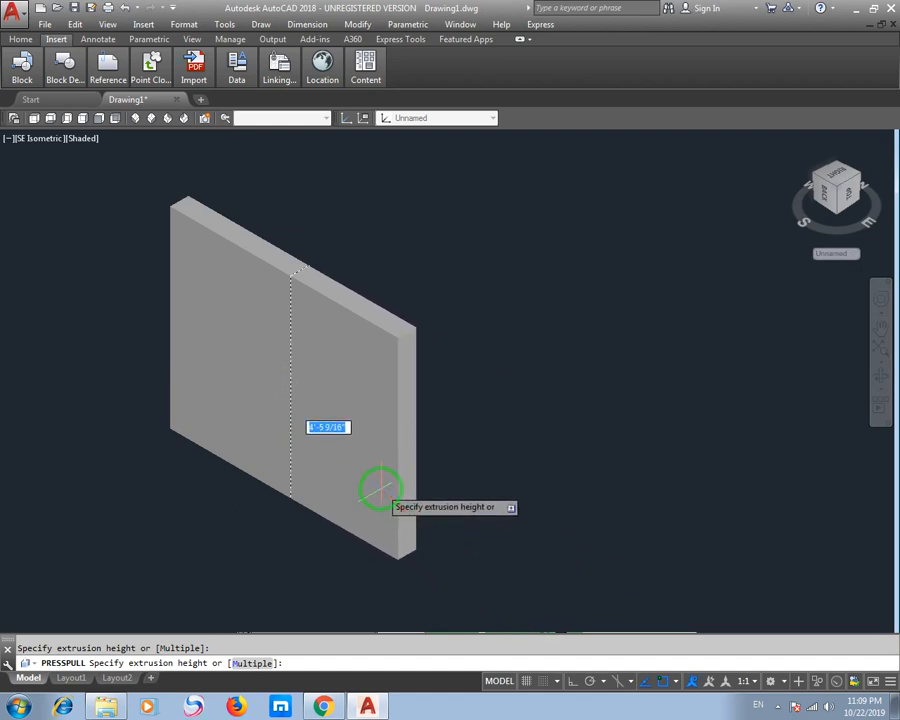
{"action": "middle_click_drag", "start_coordinate": [380, 490], "coordinate": [388, 436]}
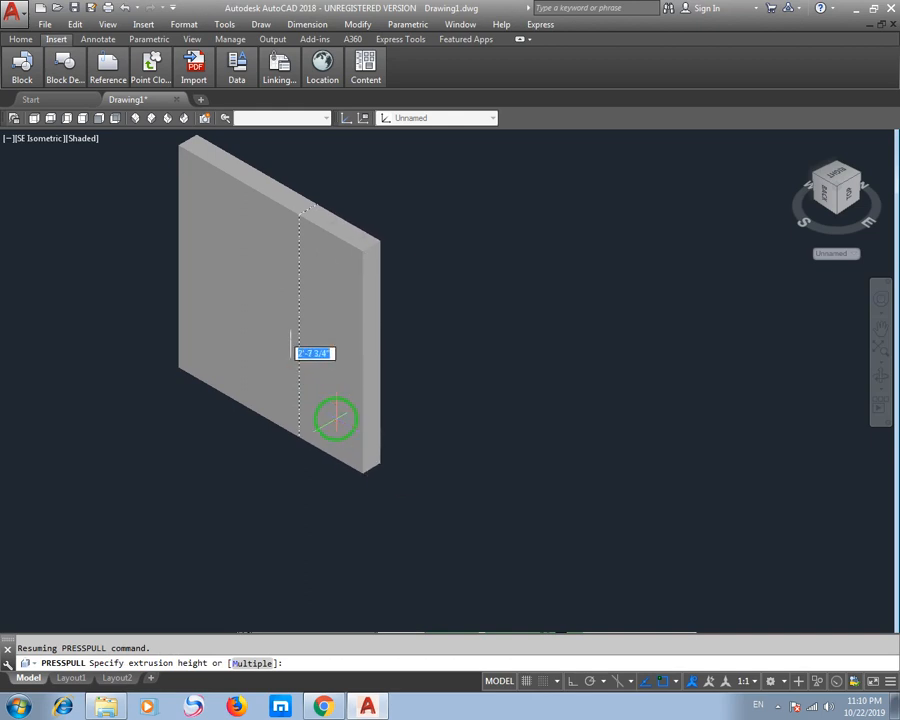
{"action": "type", "text": "4"}
{"action": "key", "text": "Return"}
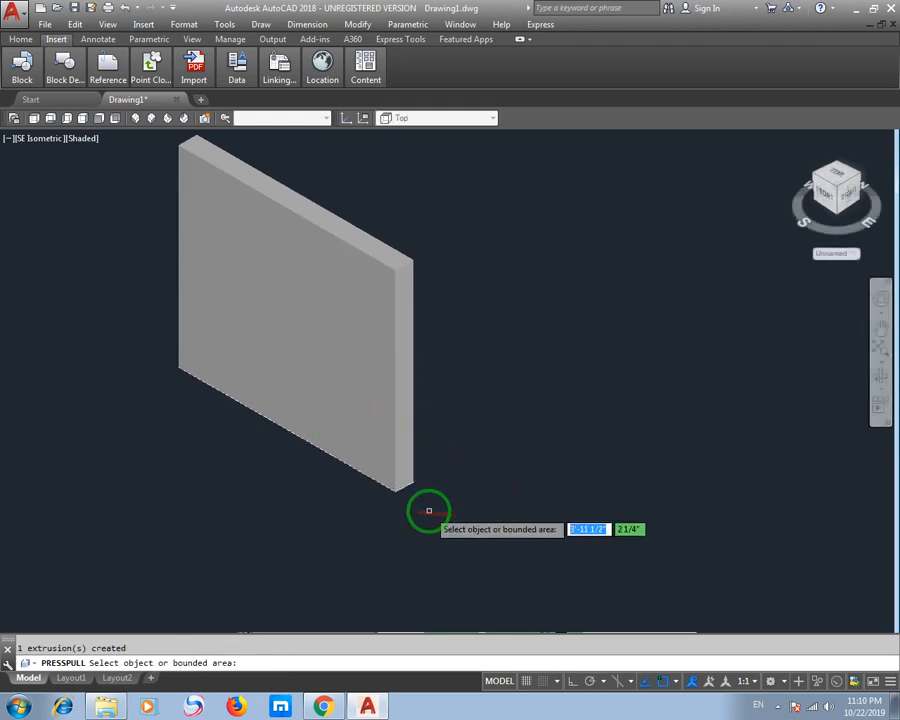
{"action": "key", "text": "Return"}
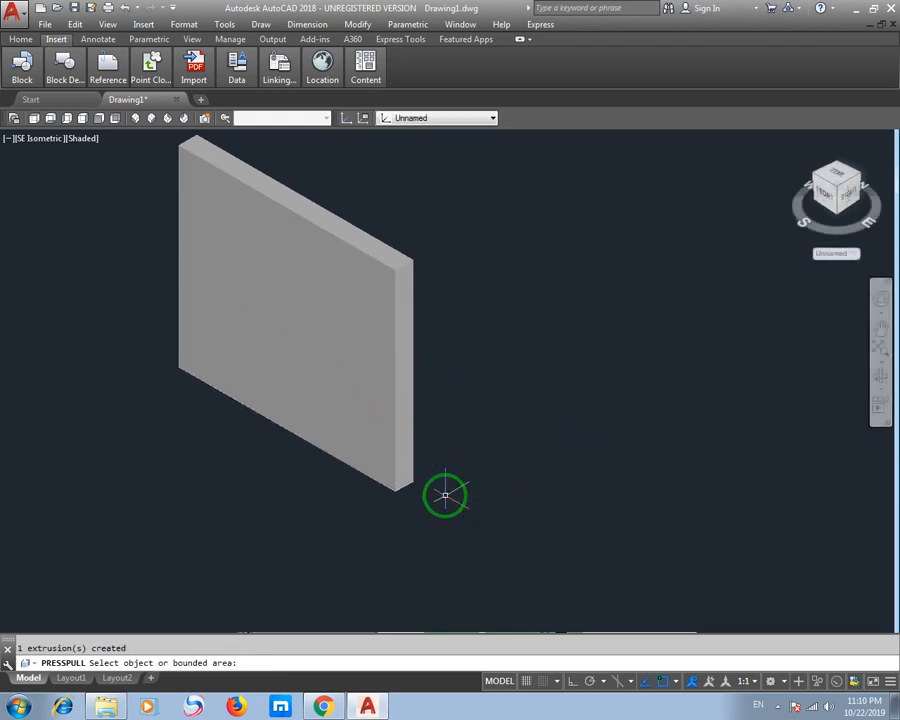
Step: Raise the wall by pulling its top face upward 2' with Presspull
{"action": "middle_click_drag", "start_coordinate": [489, 500], "coordinate": [531, 538]}
{"action": "middle_click_drag", "start_coordinate": [398, 401], "coordinate": [372, 442]}
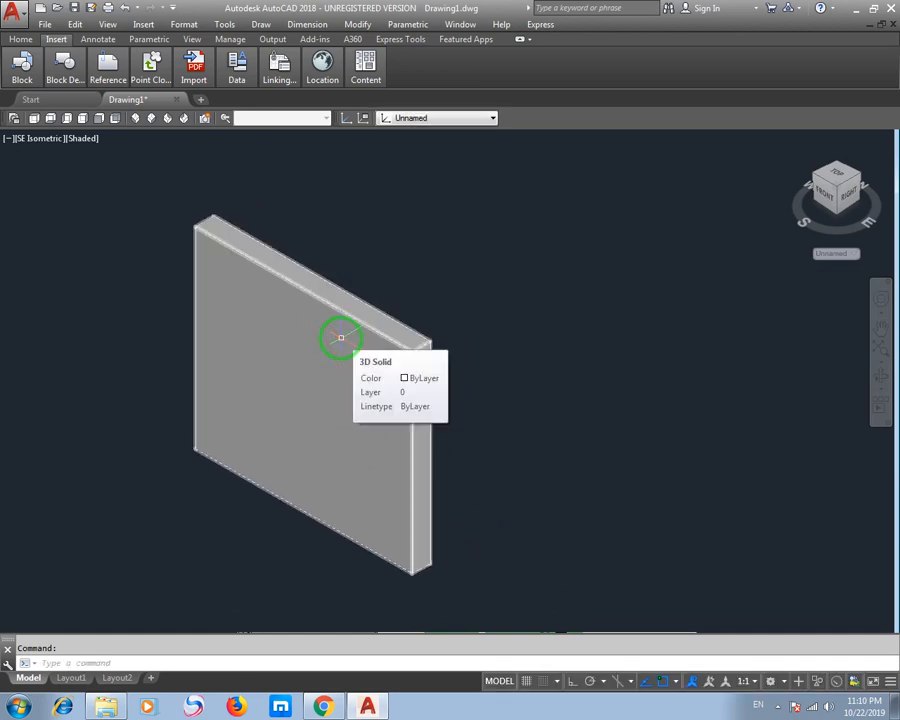
{"action": "type", "text": "pr"}
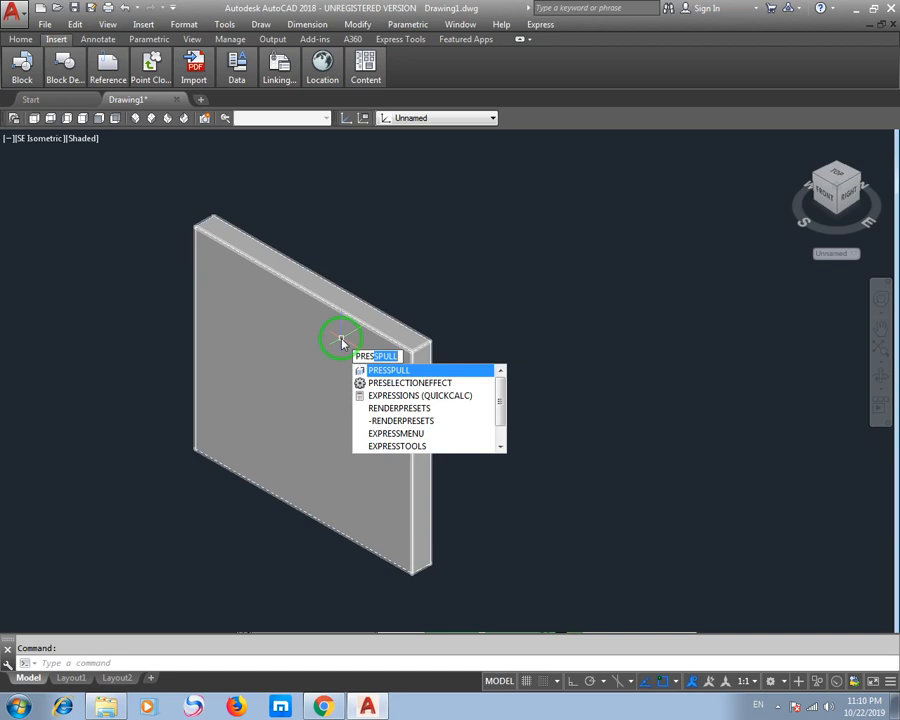
{"action": "key", "text": "Return"}
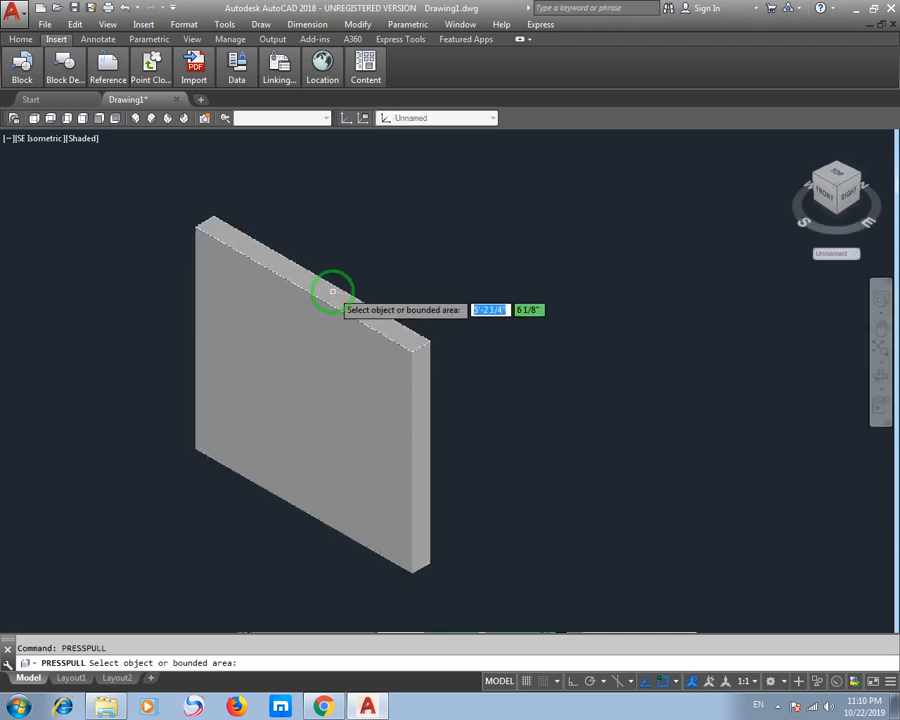
{"action": "left_click", "coordinate": [333, 291]}
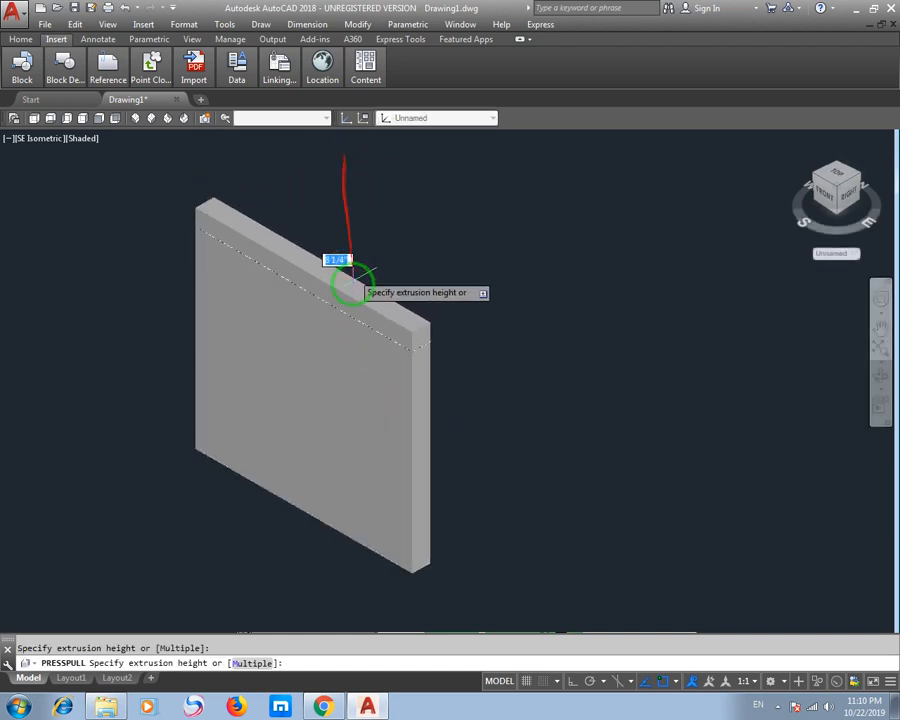
{"action": "middle_click_drag", "start_coordinate": [346, 366], "coordinate": [324, 432]}
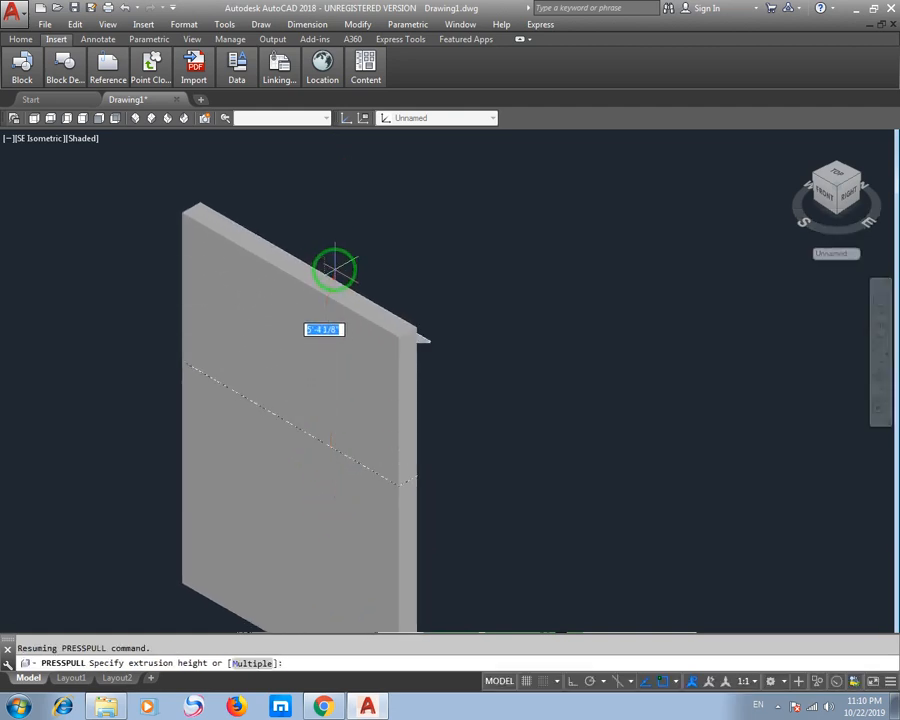
{"action": "type", "text": "2"}
{"action": "key", "text": "Return"}
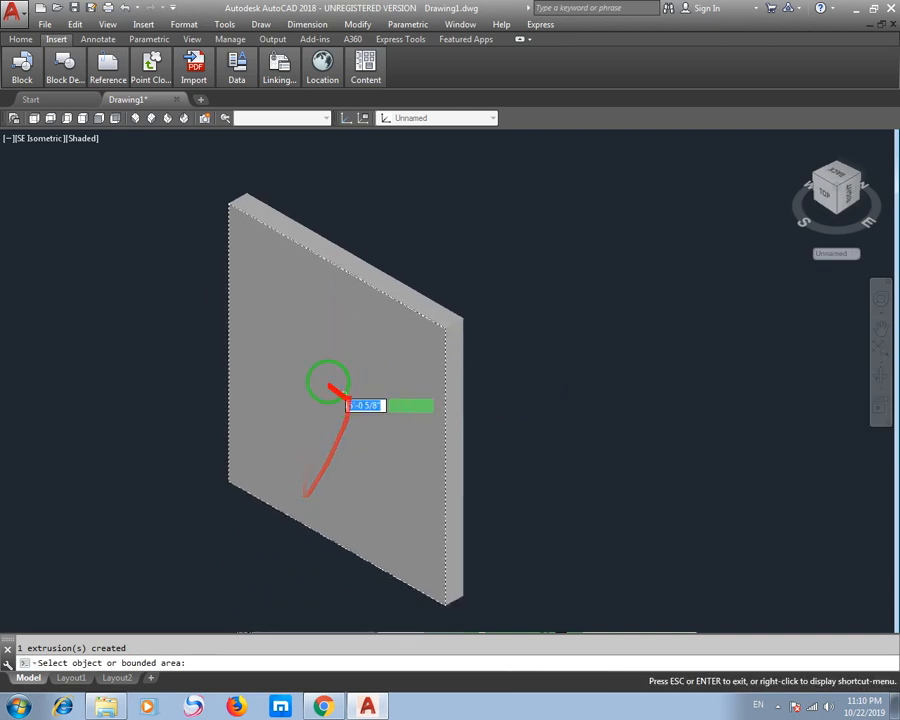
{"action": "scroll", "coordinate": [311, 472], "scroll_direction": "down", "scroll_amount": 6}
{"action": "key", "text": "Escape"}
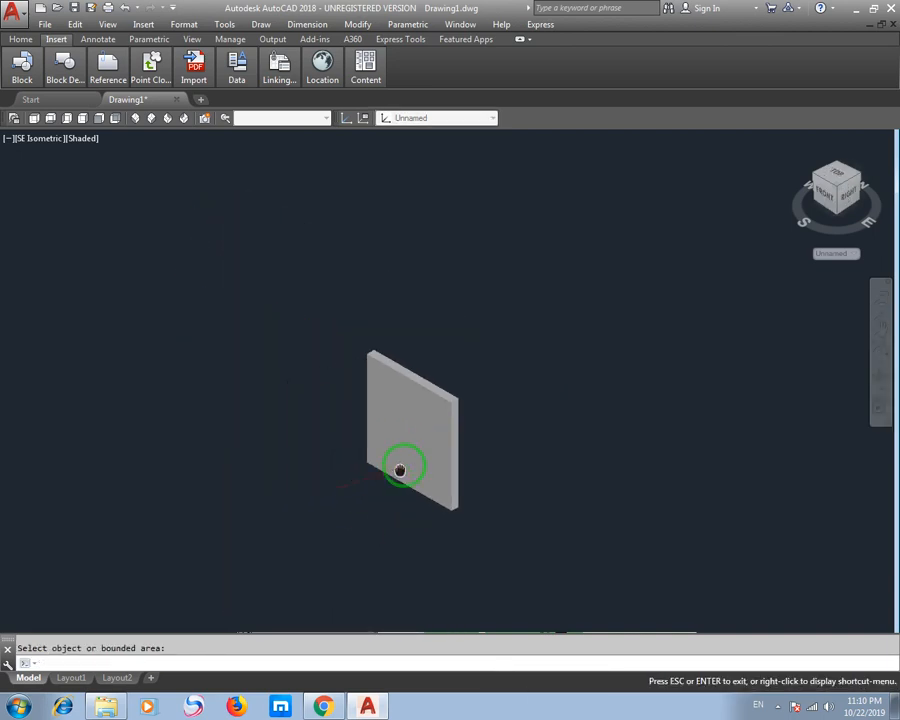
Step: Delete the wall solid from the drawing
{"action": "scroll", "coordinate": [405, 455], "scroll_direction": "up", "scroll_amount": 3}
{"action": "middle_click_drag", "start_coordinate": [424, 428], "coordinate": [316, 428]}
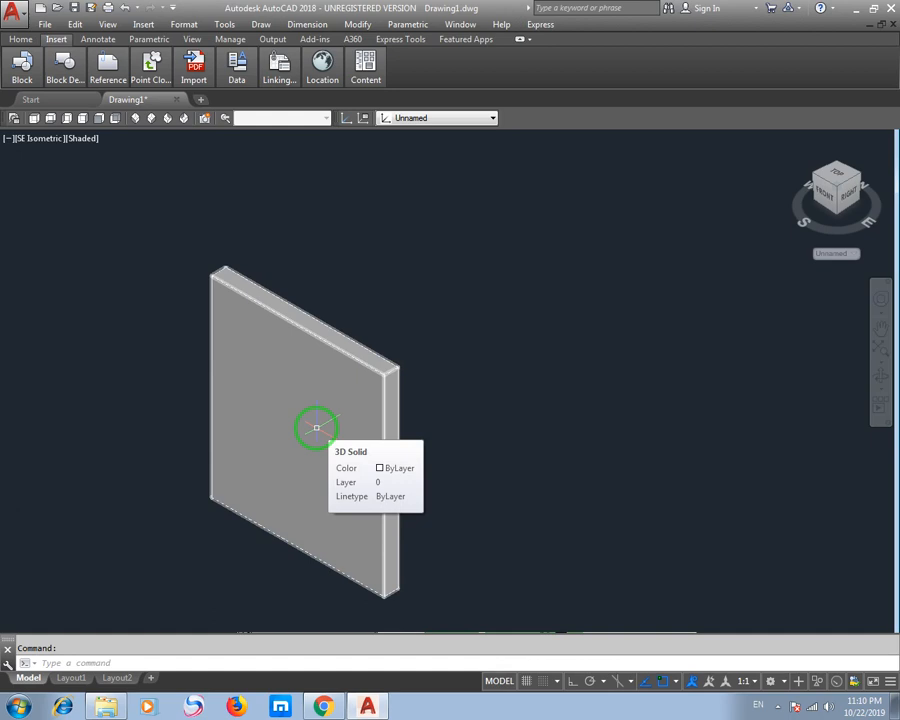
{"action": "left_click", "coordinate": [474, 267]}
{"action": "left_click", "coordinate": [315, 428]}
{"action": "key", "text": "Delete"}
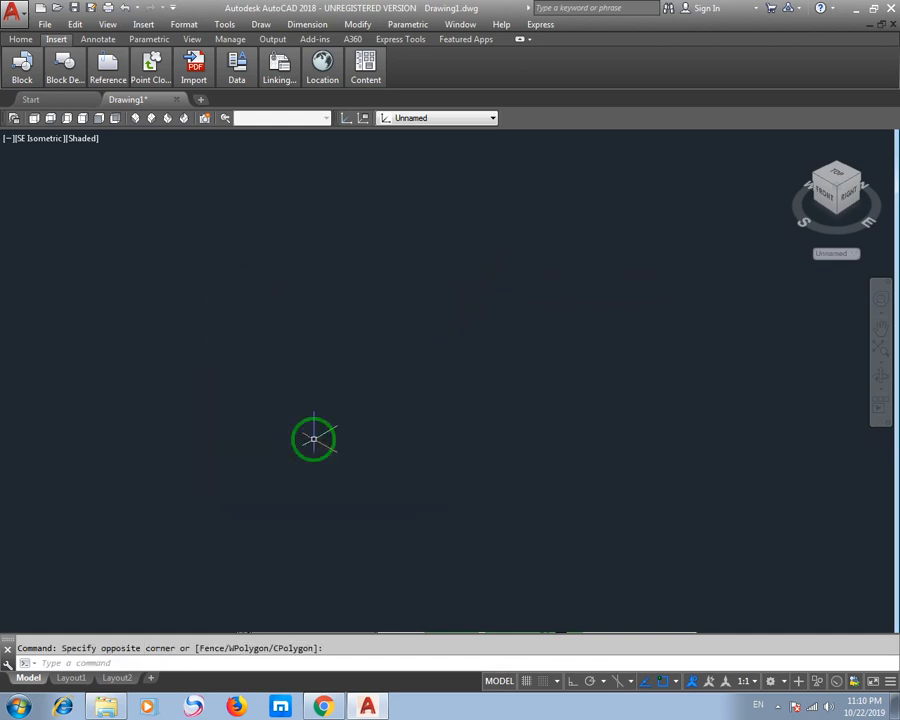
Step: Draw a large solid box with the Box command, placing its base corners and height freehand
{"action": "type", "text": "BO"}
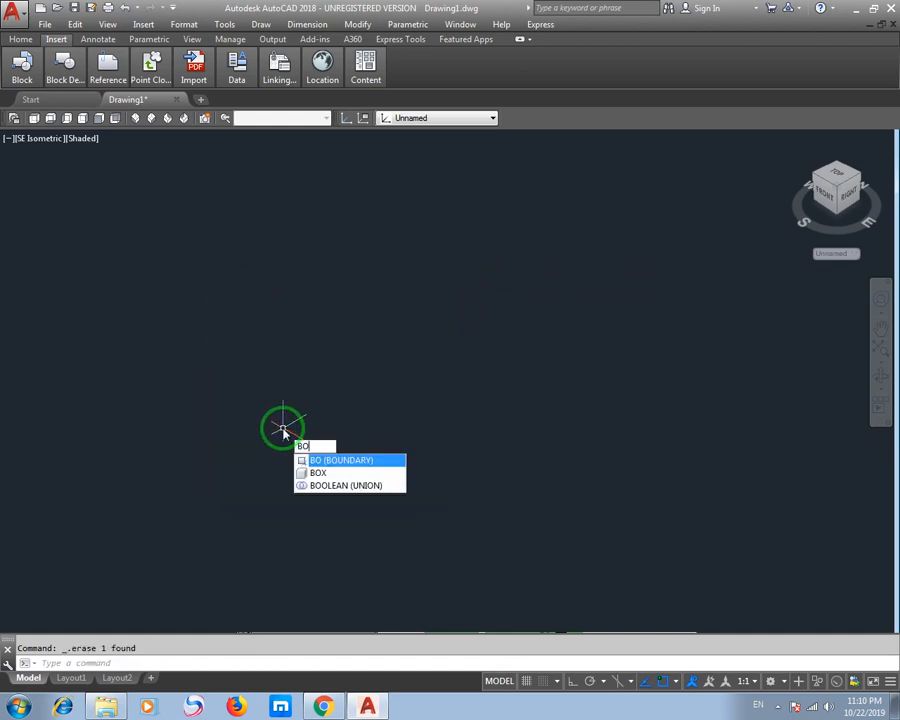
{"action": "type", "text": "X"}
{"action": "key", "text": "Return"}
{"action": "left_click", "coordinate": [315, 328]}
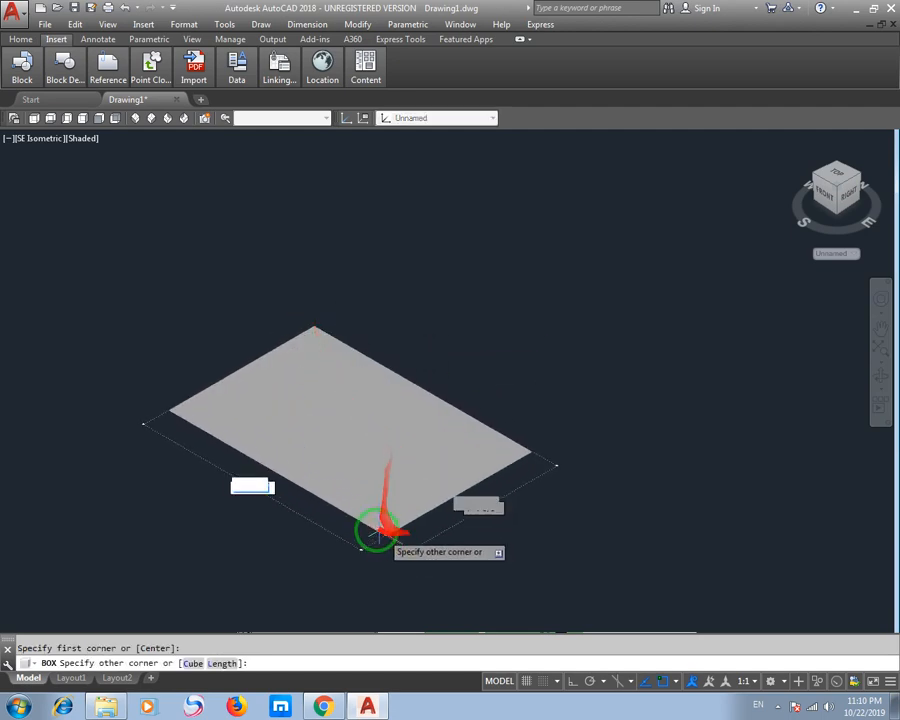
{"action": "left_click", "coordinate": [375, 533]}
{"action": "left_click", "coordinate": [382, 303]}
{"action": "middle_click_drag", "start_coordinate": [360, 402], "coordinate": [426, 470]}
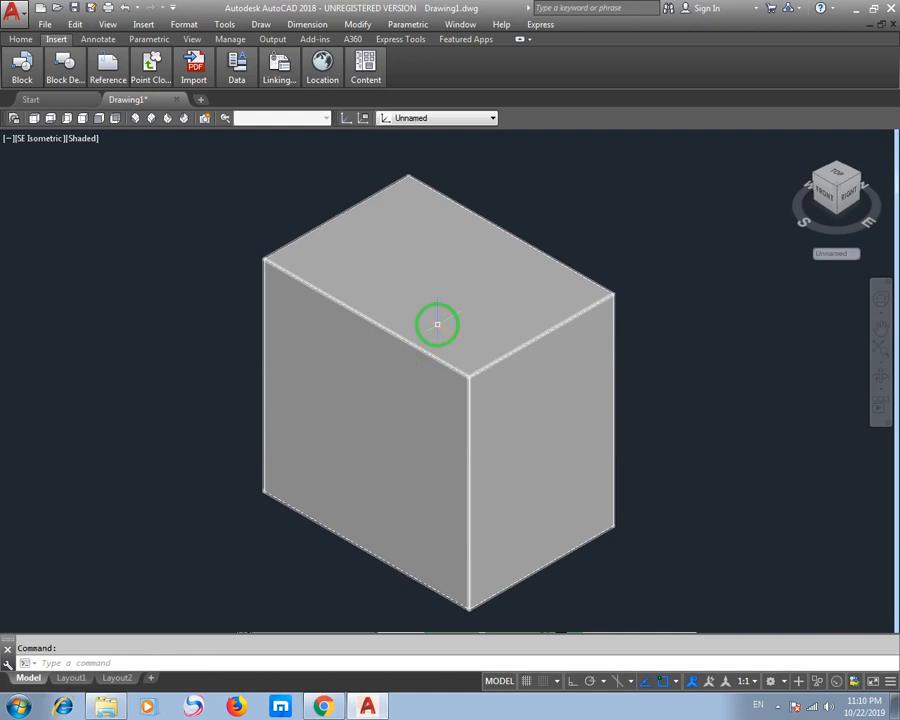
Step: Draw a circle with a radius of about 2'-9" on the box's top face, towards its back corner
{"action": "type", "text": "c"}
{"action": "key", "text": "Return"}
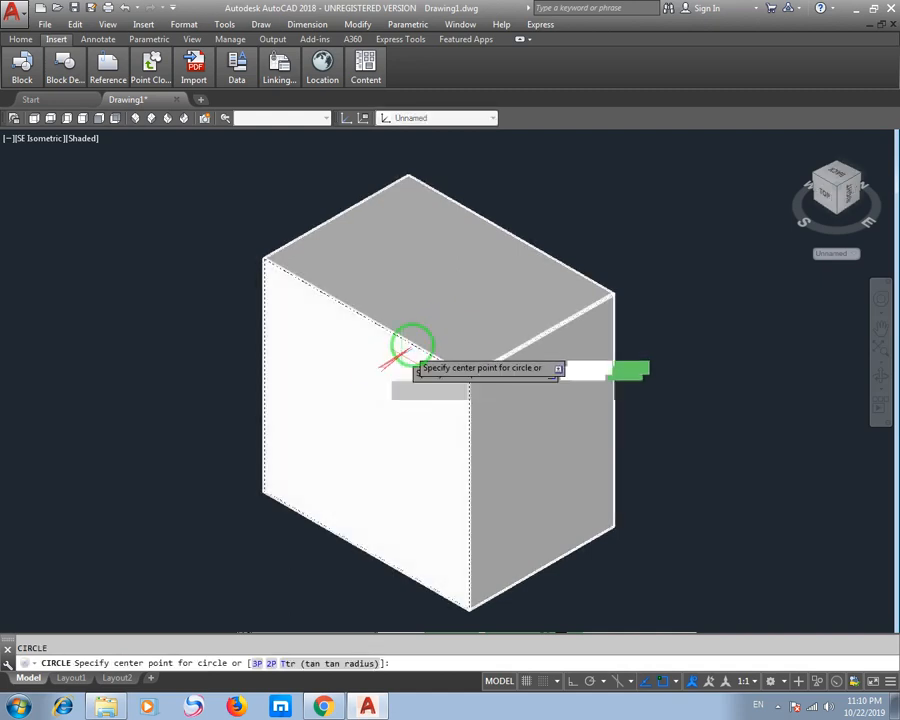
{"action": "left_click", "coordinate": [428, 262]}
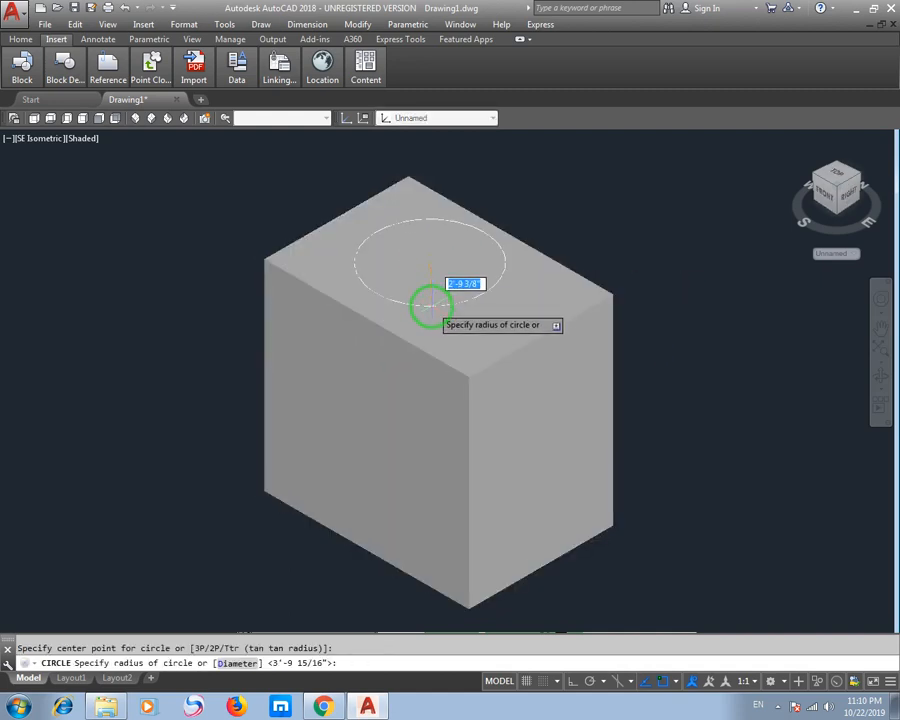
{"action": "left_click", "coordinate": [428, 300]}
{"action": "middle_click_drag", "start_coordinate": [466, 362], "coordinate": [378, 352]}
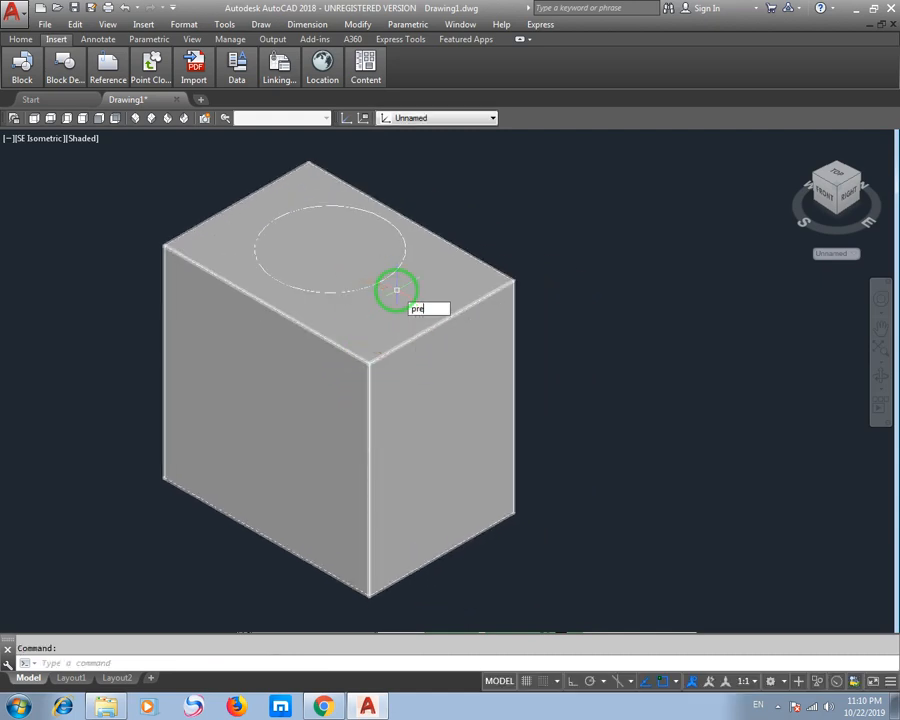
Step: Try to push the circle on the box's top face downward with Presspull
{"action": "type", "text": "ss"}
{"action": "key", "text": "Return"}
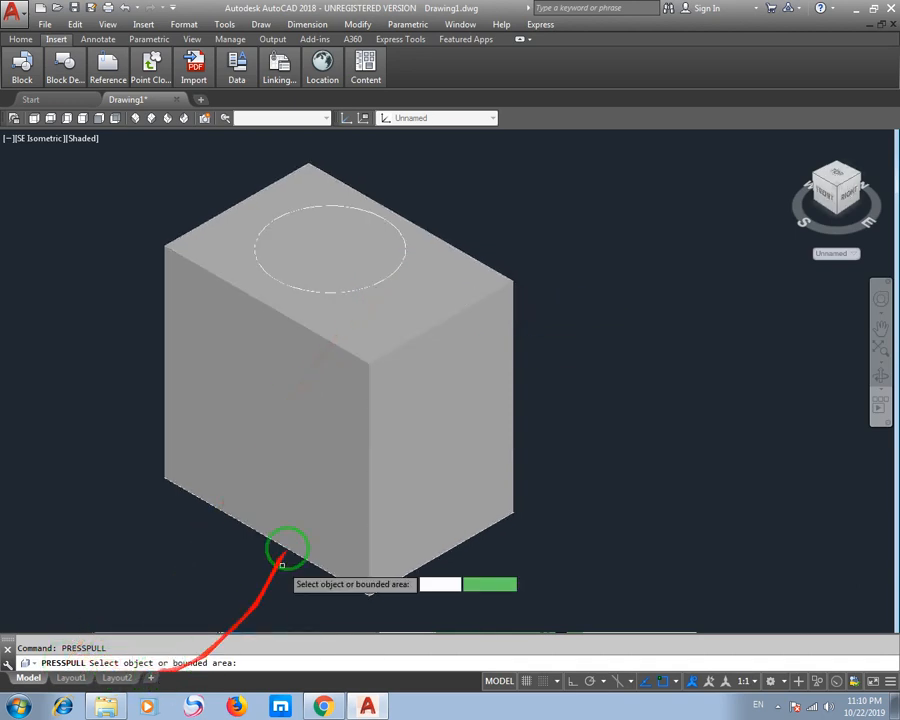
{"action": "left_click", "coordinate": [347, 292]}
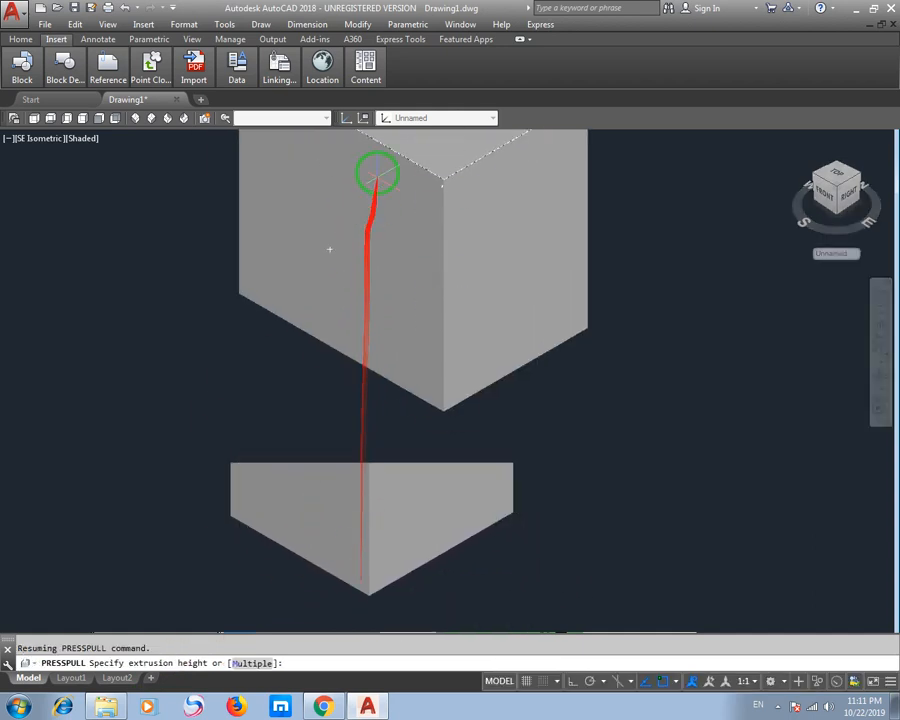
{"action": "scroll", "coordinate": [395, 415], "scroll_direction": "down", "scroll_amount": 2}
{"action": "middle_click_drag", "start_coordinate": [398, 418], "coordinate": [386, 458]}
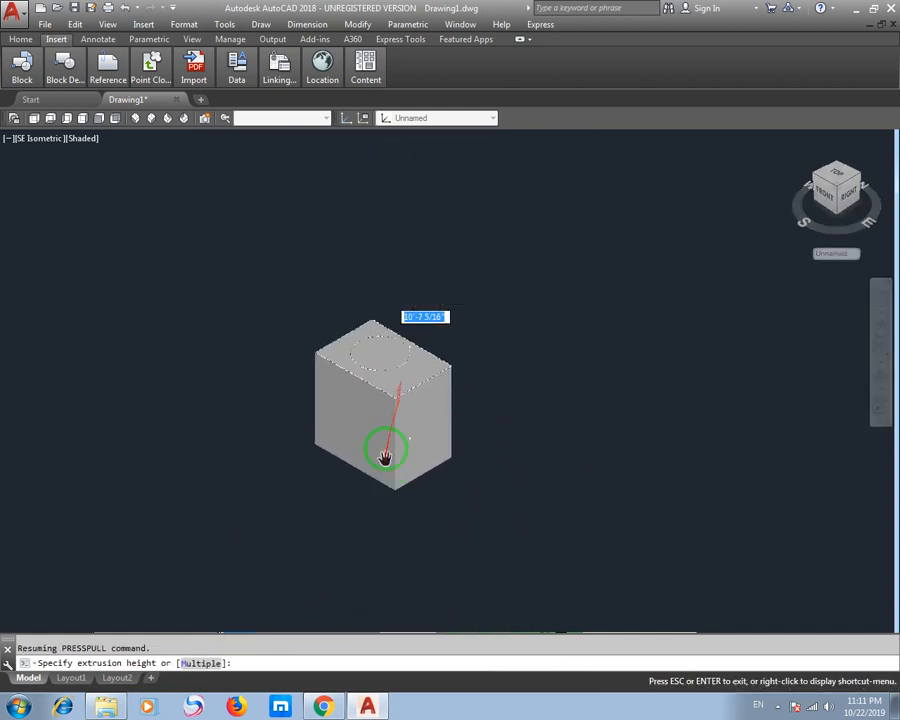
{"action": "left_click", "coordinate": [394, 364]}
{"action": "scroll", "coordinate": [375, 384], "scroll_direction": "up", "scroll_amount": 3}
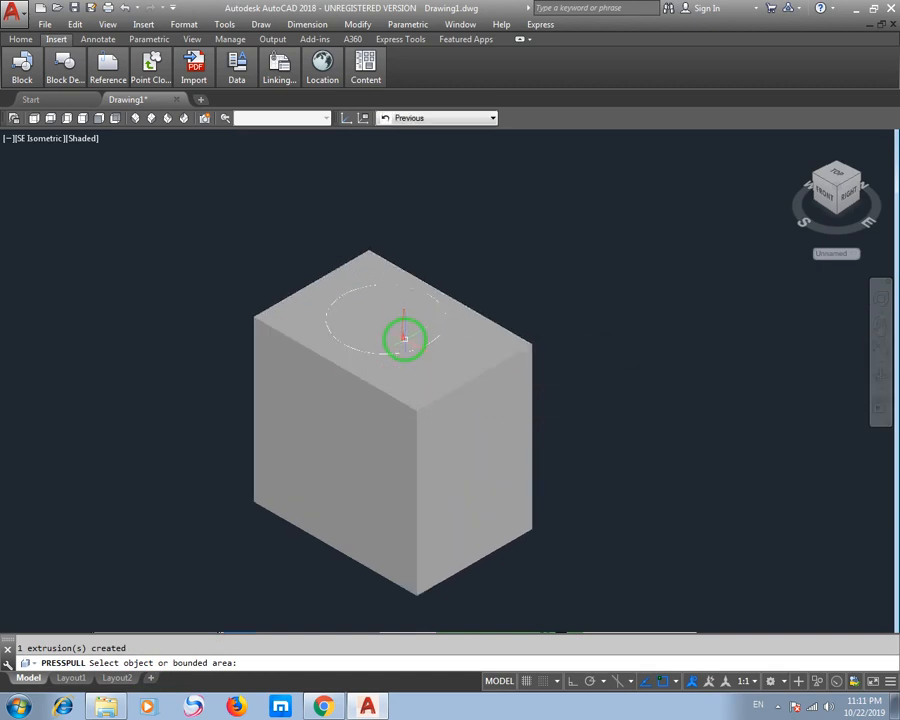
{"action": "key", "text": "Escape"}
Step: Press-pull the circle downward about 18' to form a cylinder passing through the box and out below its base
{"action": "type", "text": "pres"}
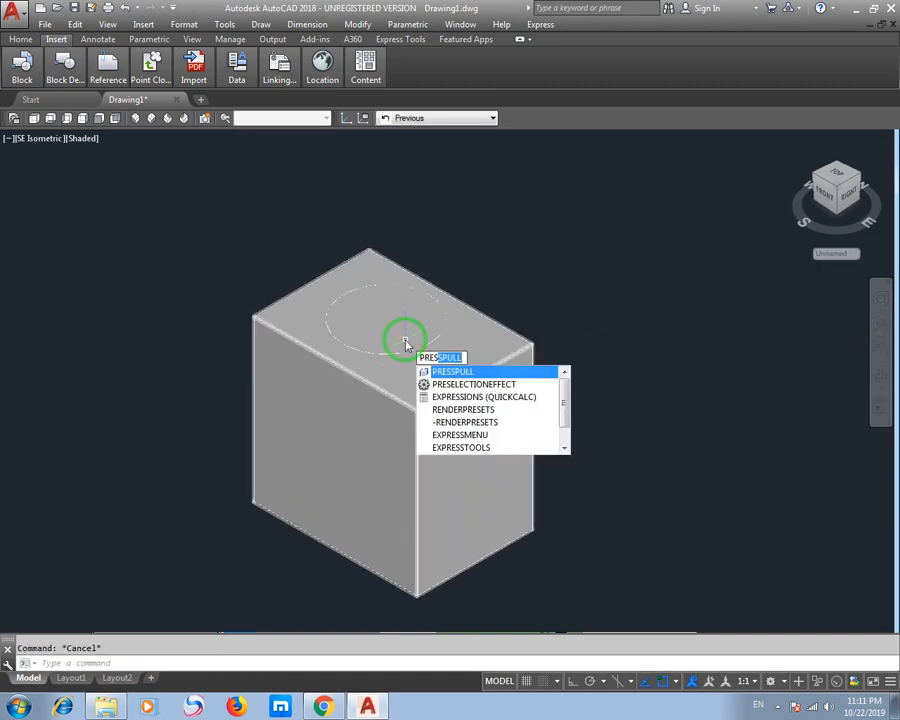
{"action": "key", "text": "Return"}
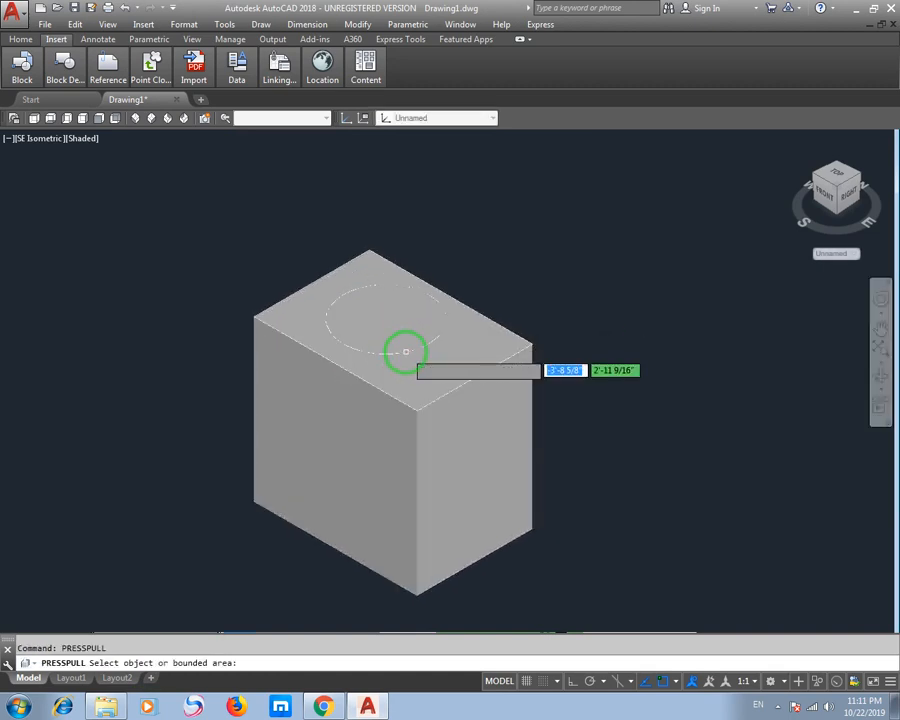
{"action": "left_click", "coordinate": [405, 351]}
{"action": "middle_click_drag", "start_coordinate": [358, 506], "coordinate": [372, 425]}
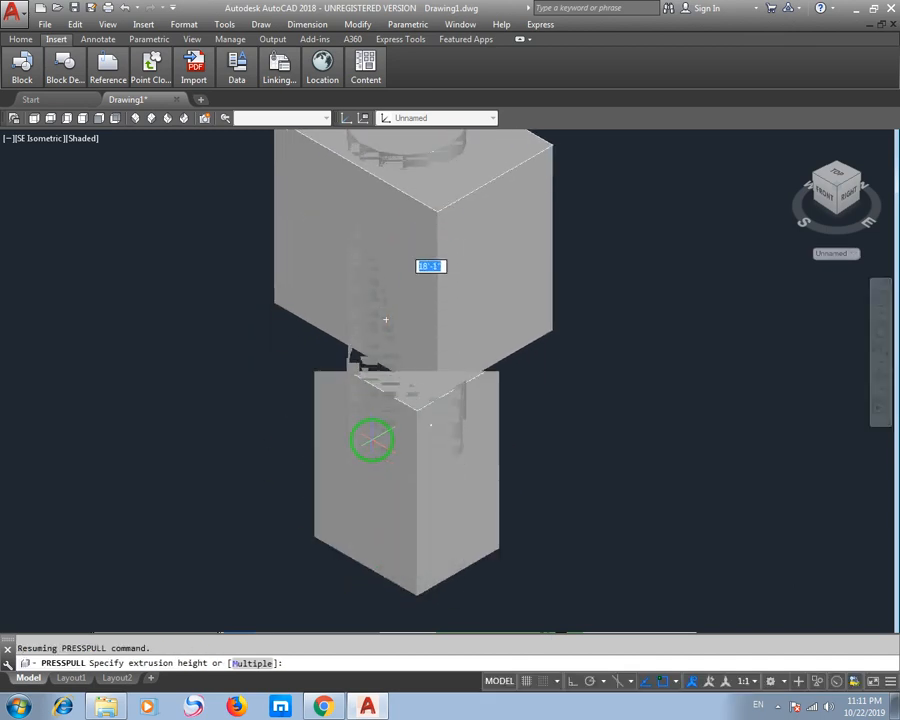
{"action": "left_click", "coordinate": [370, 438]}
{"action": "middle_click_drag", "start_coordinate": [353, 403], "coordinate": [329, 508]}
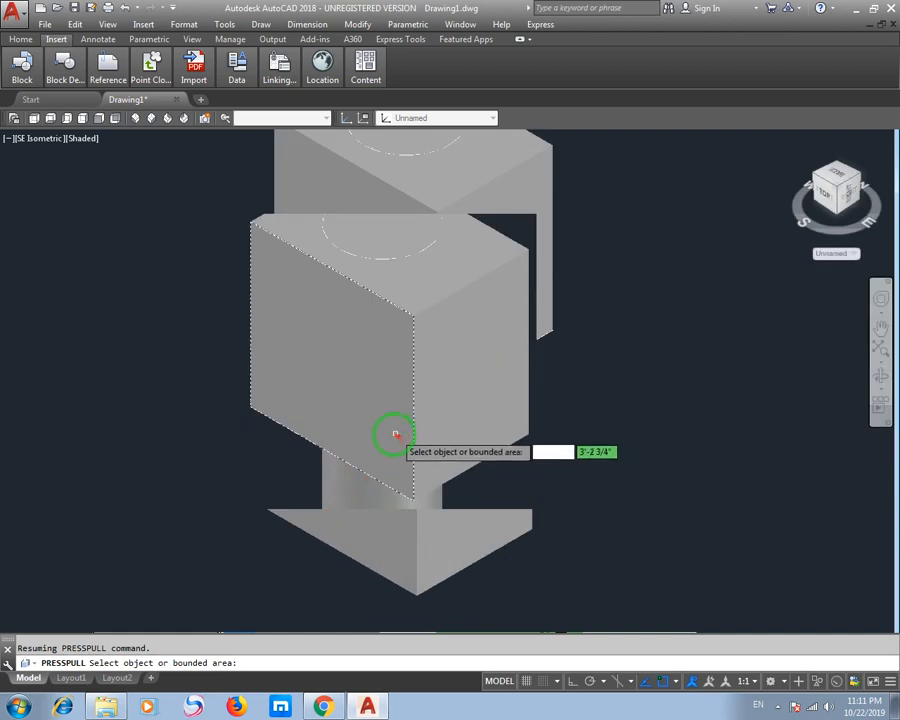
{"action": "scroll", "coordinate": [373, 368], "scroll_direction": "down", "scroll_amount": 7}
{"action": "scroll", "coordinate": [374, 396], "scroll_direction": "up", "scroll_amount": 8}
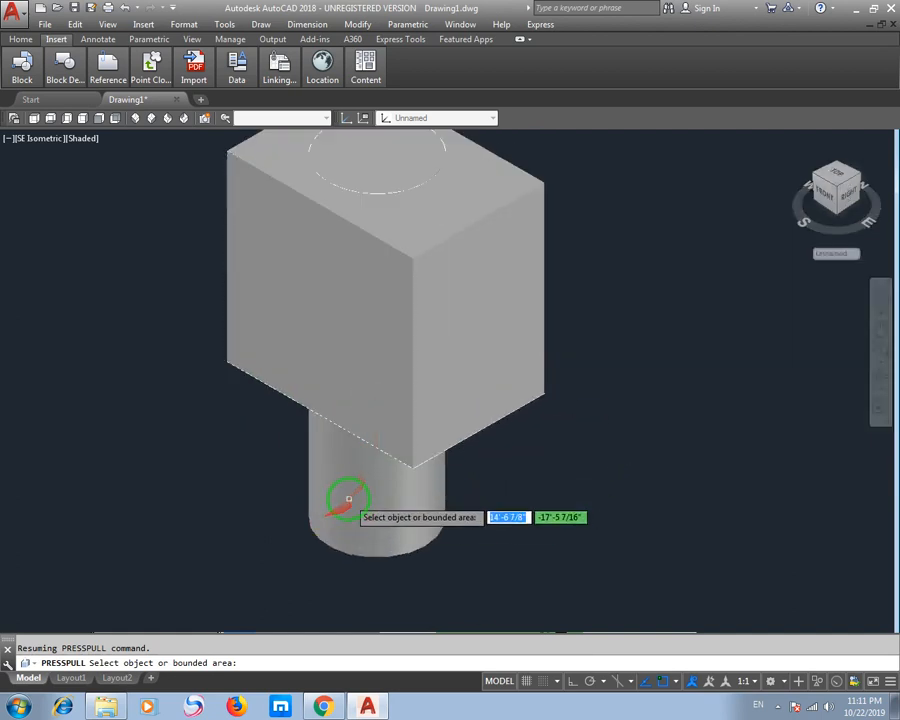
{"action": "key", "text": "Escape"}
Step: Subtract the cylinder from the box to cut a round hole through it
{"action": "middle_click_drag", "start_coordinate": [355, 461], "coordinate": [373, 431]}
{"action": "scroll", "coordinate": [398, 437], "scroll_direction": "down", "scroll_amount": 3}
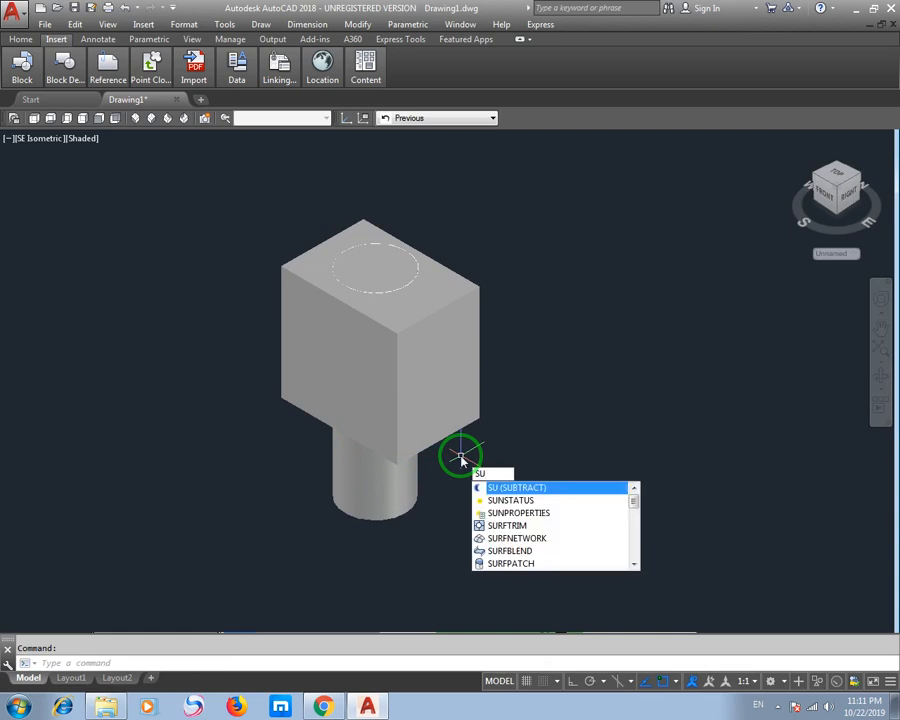
{"action": "key", "text": "Return"}
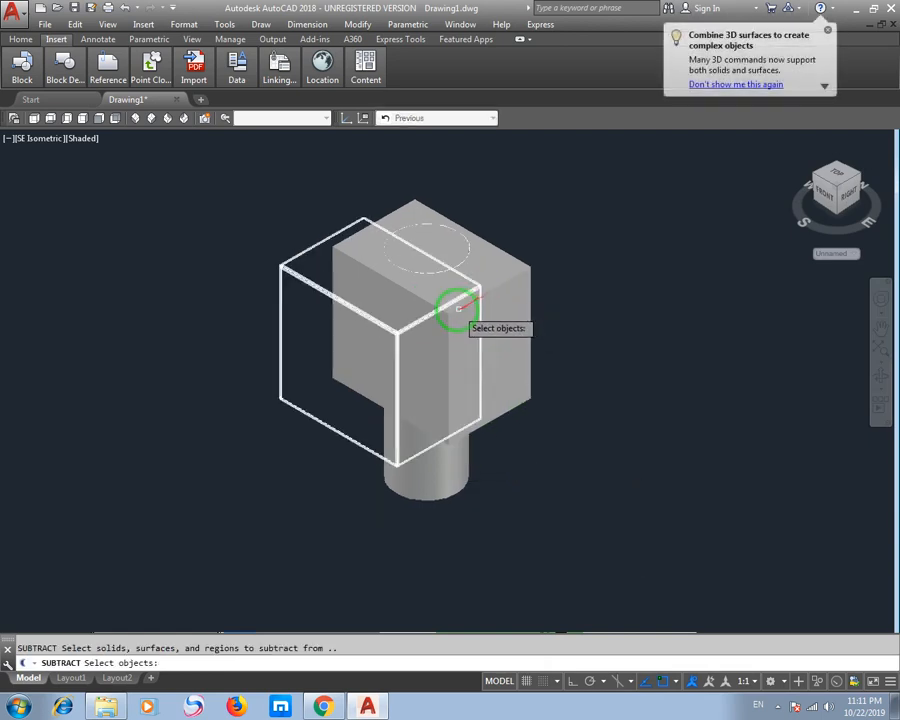
{"action": "scroll", "coordinate": [406, 443], "scroll_direction": "up", "scroll_amount": 1}
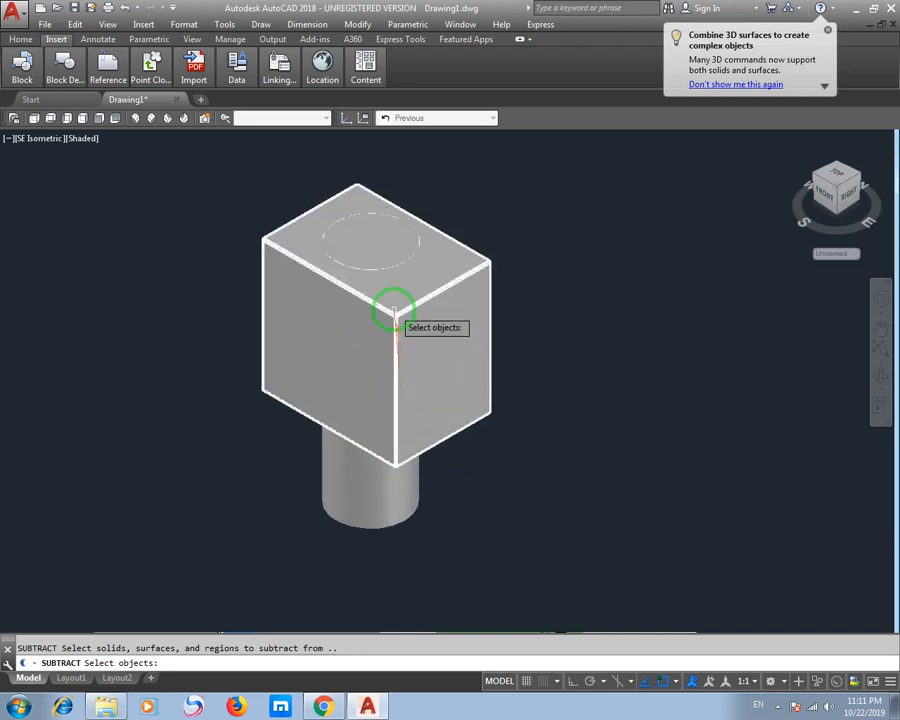
{"action": "left_click", "coordinate": [395, 315]}
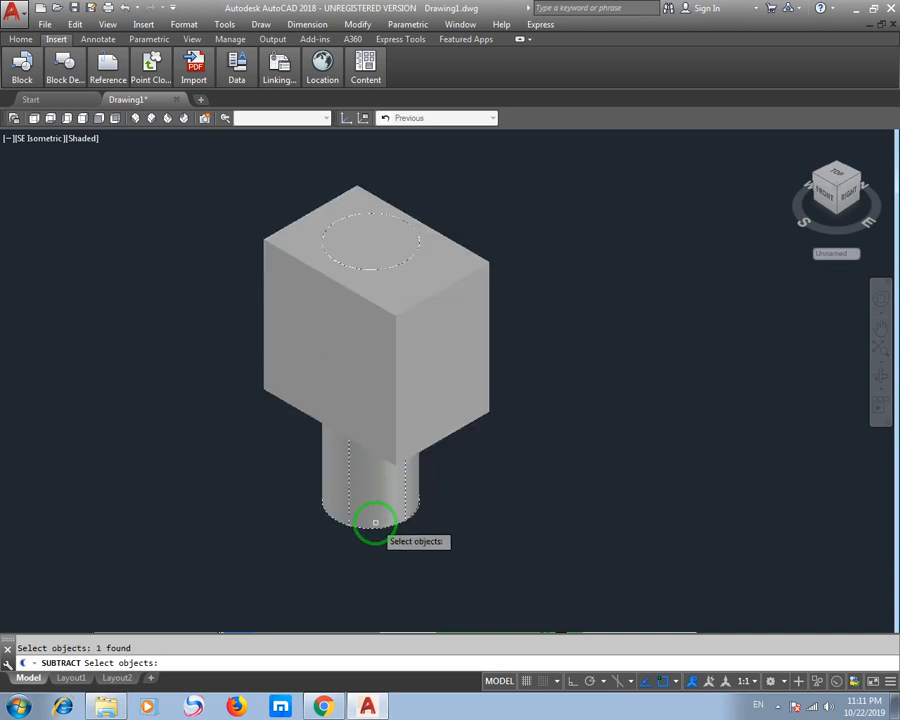
{"action": "key", "text": "Return"}
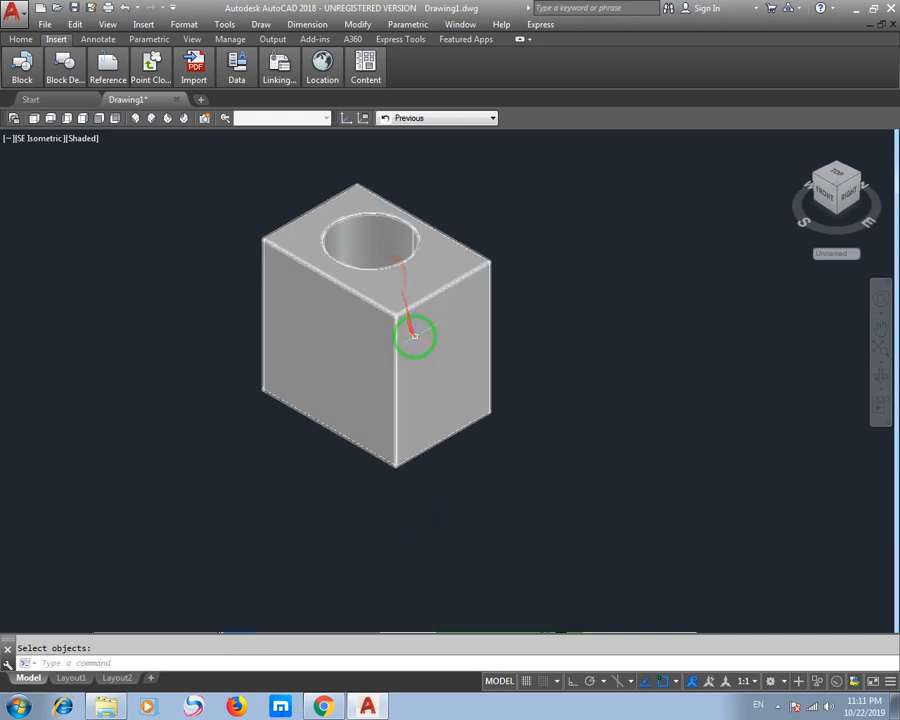
Step: Draw a smaller circle on the box's top face, between the round hole and the front corner
{"action": "middle_click_drag", "start_coordinate": [389, 314], "coordinate": [377, 427], "text": "shift"}
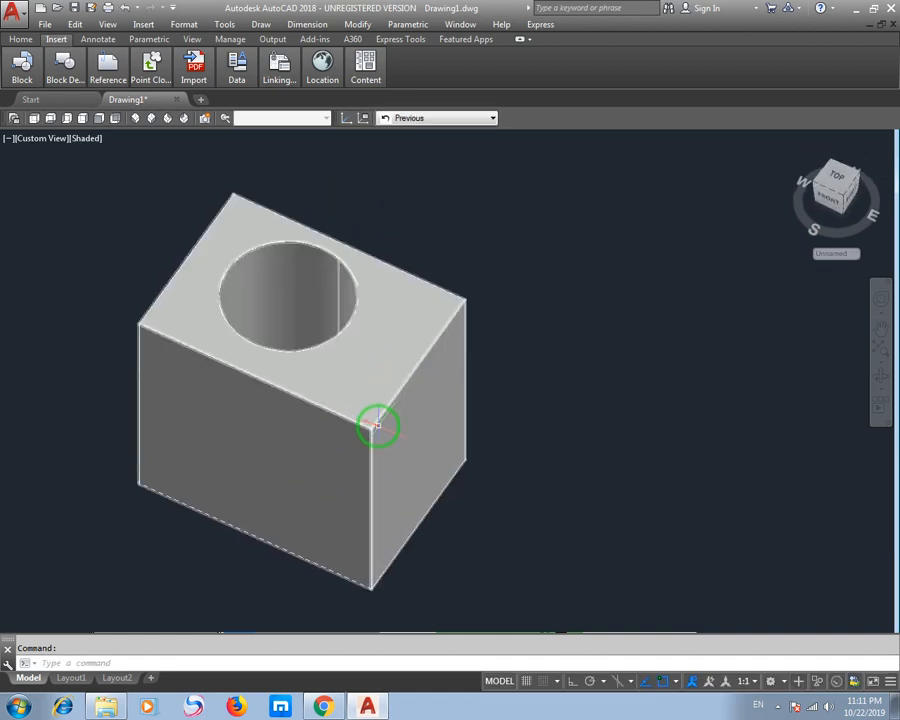
{"action": "key", "text": "Return"}
{"action": "left_click", "coordinate": [365, 377]}
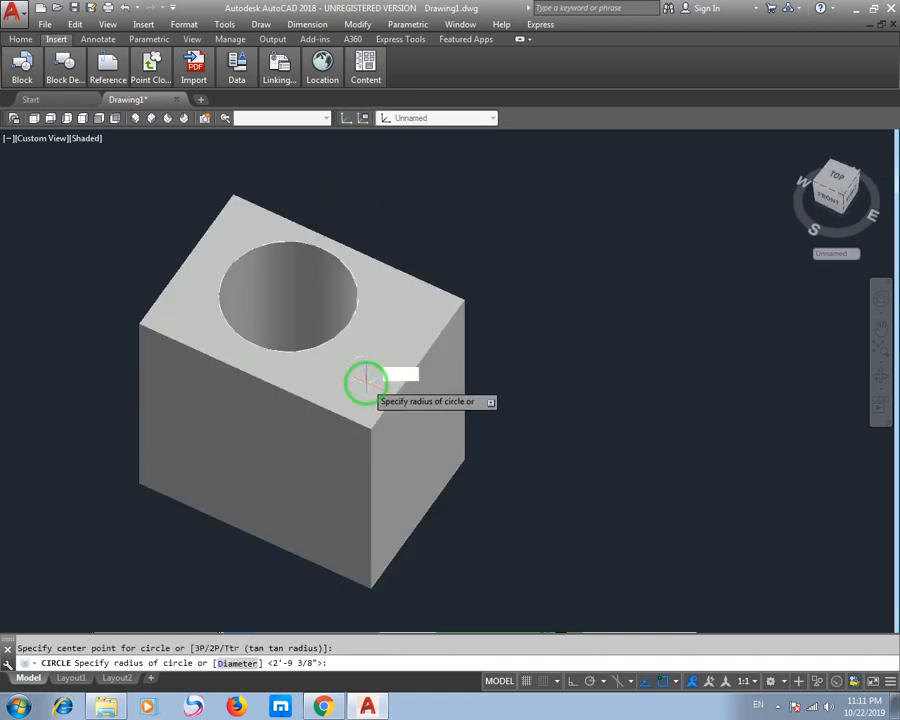
Step: Press-pull the small circle downward into the box to form a second cylinder
{"action": "middle_click_drag", "start_coordinate": [380, 475], "coordinate": [383, 420], "text": "shift"}
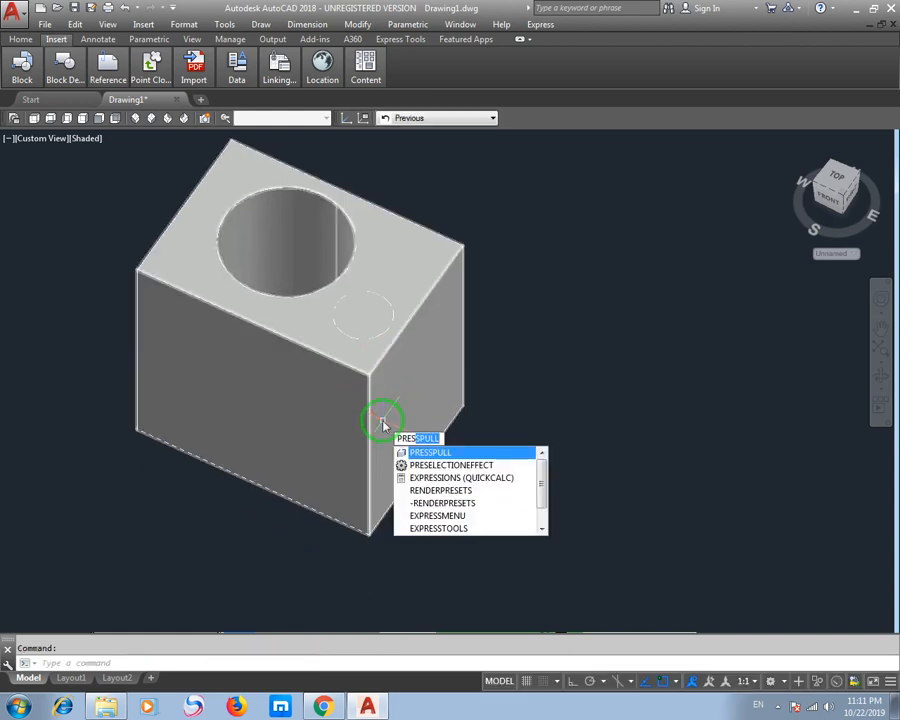
{"action": "key", "text": "Return"}
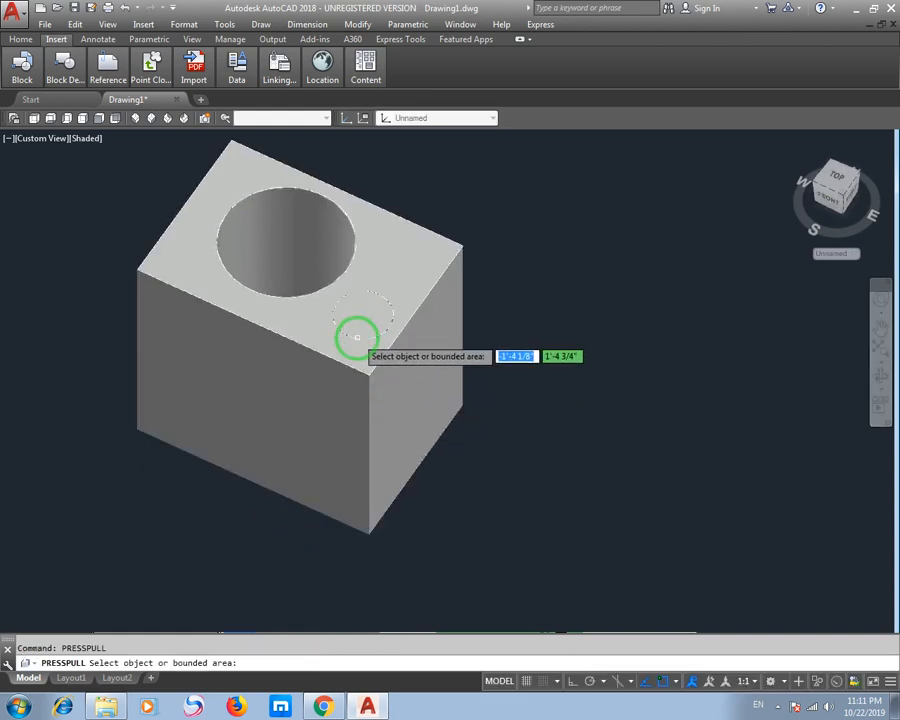
{"action": "left_click", "coordinate": [350, 425]}
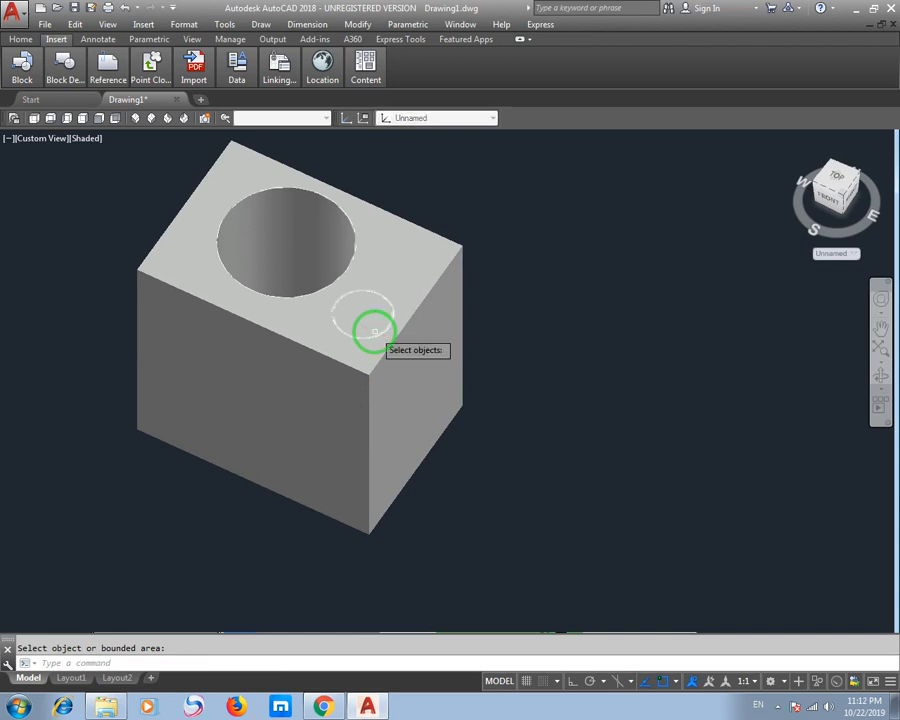
Step: Subtract the small cylinder from the box to cut a second round hole beside the large one
{"action": "type", "text": "su"}
{"action": "key", "text": "Return"}
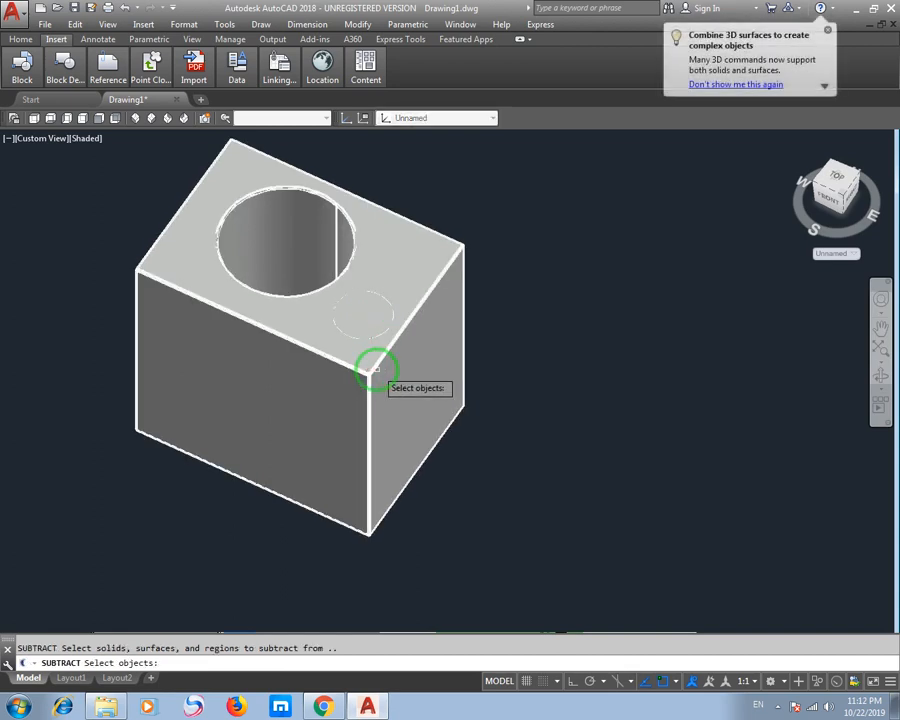
{"action": "left_click", "coordinate": [375, 369]}
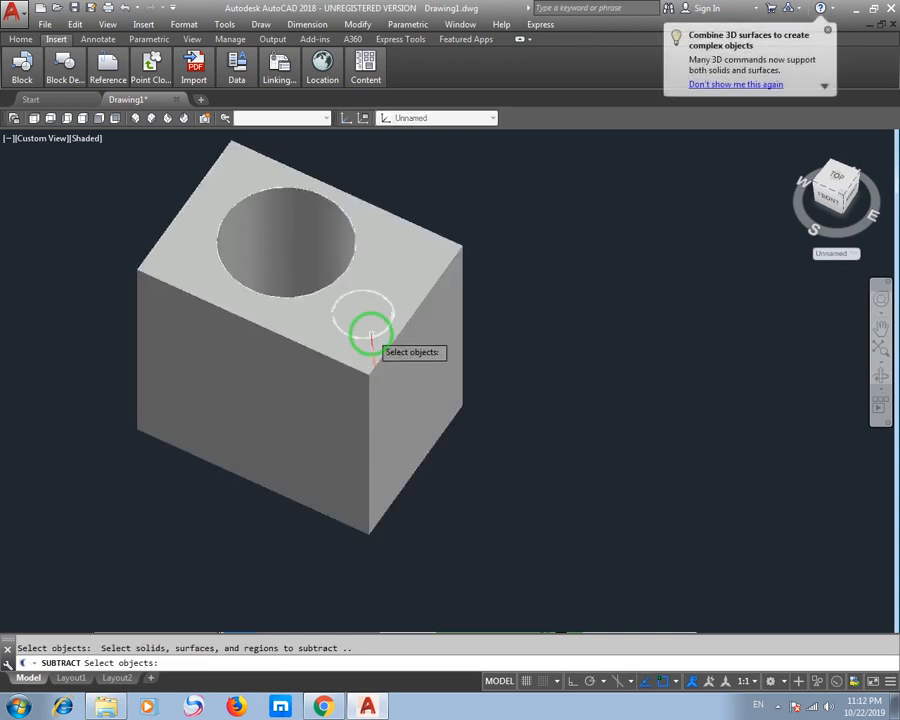
{"action": "left_click", "coordinate": [372, 334]}
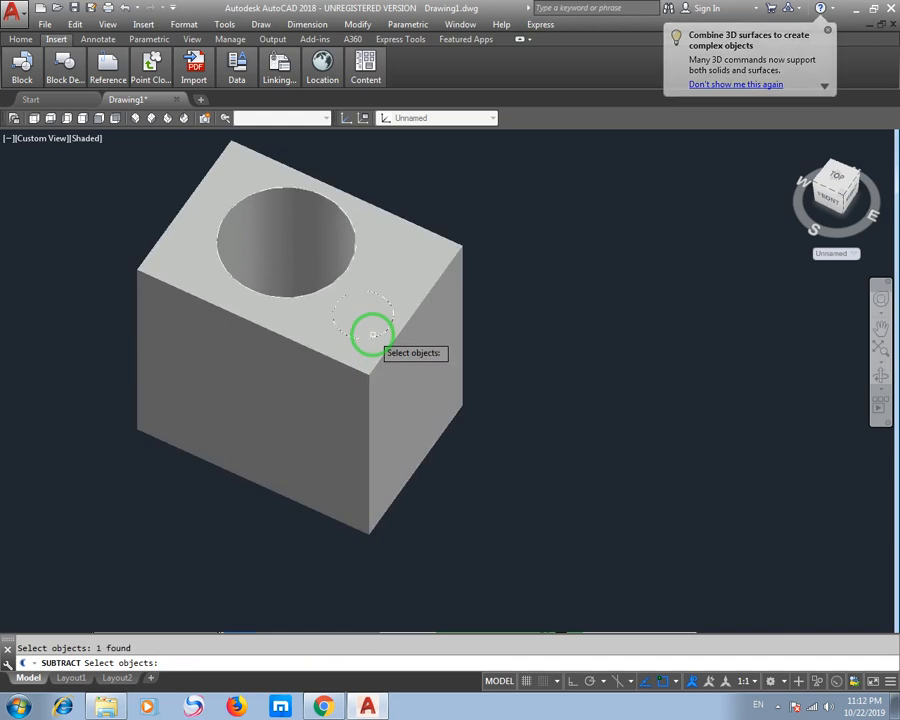
{"action": "key", "text": "Return"}
{"action": "middle_click_drag", "start_coordinate": [391, 368], "coordinate": [380, 412], "text": "shift"}
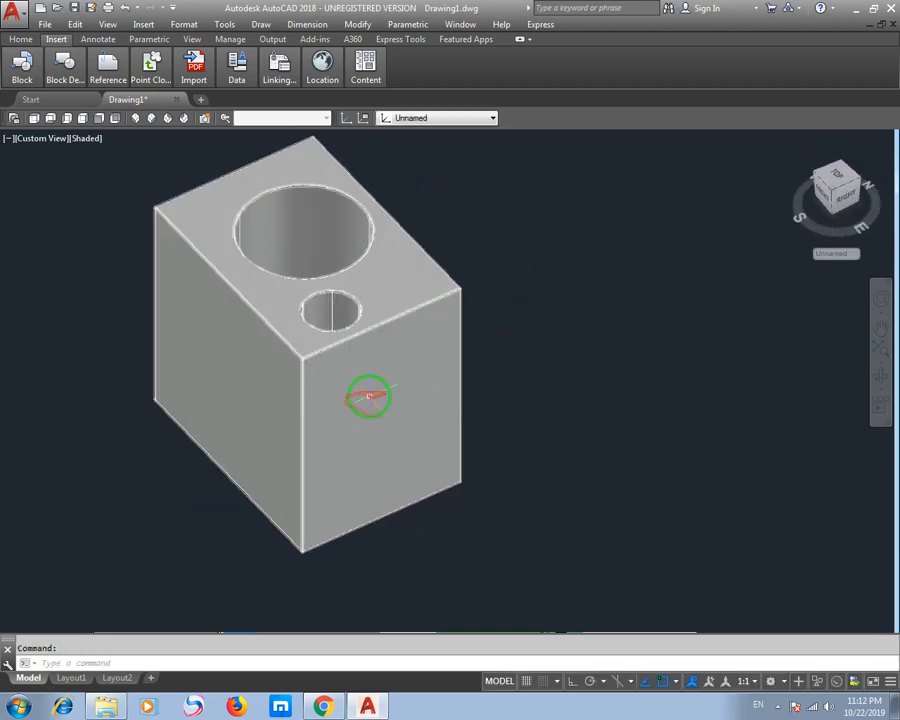
Step: Switch to the NE Isometric view and draw a large circle near the middle of the box's back face
{"action": "left_click", "coordinate": [26, 138]}
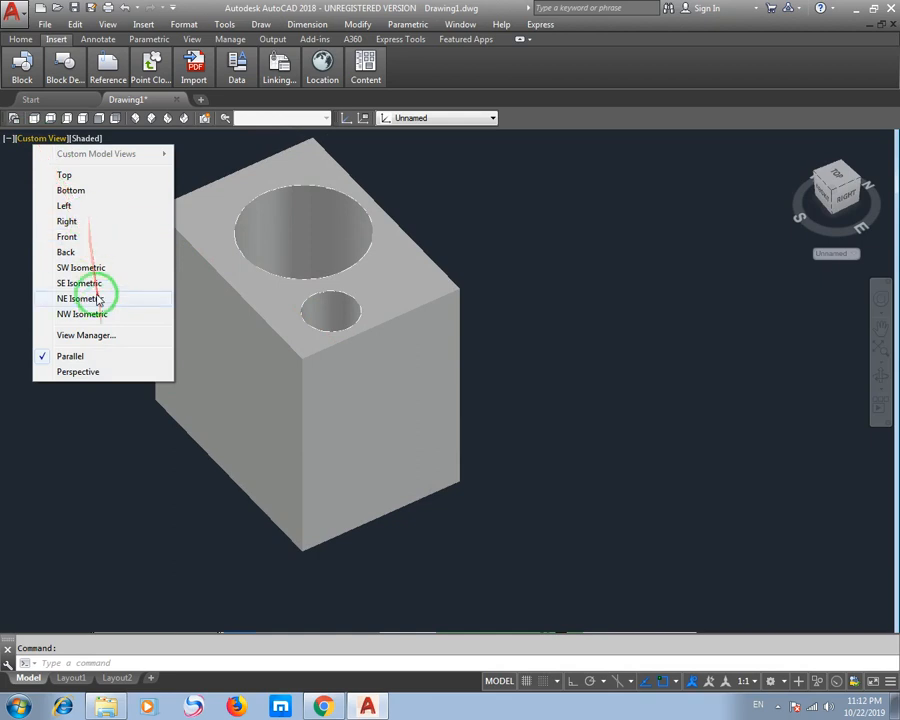
{"action": "left_click", "coordinate": [99, 299]}
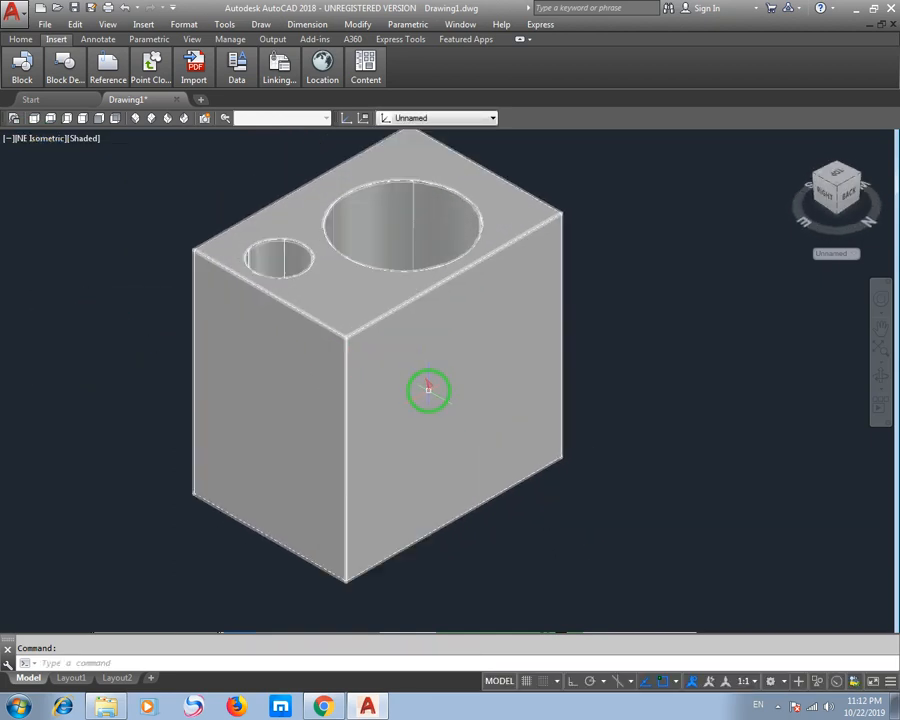
{"action": "type", "text": "c"}
{"action": "key", "text": "Return"}
{"action": "left_click", "coordinate": [451, 376]}
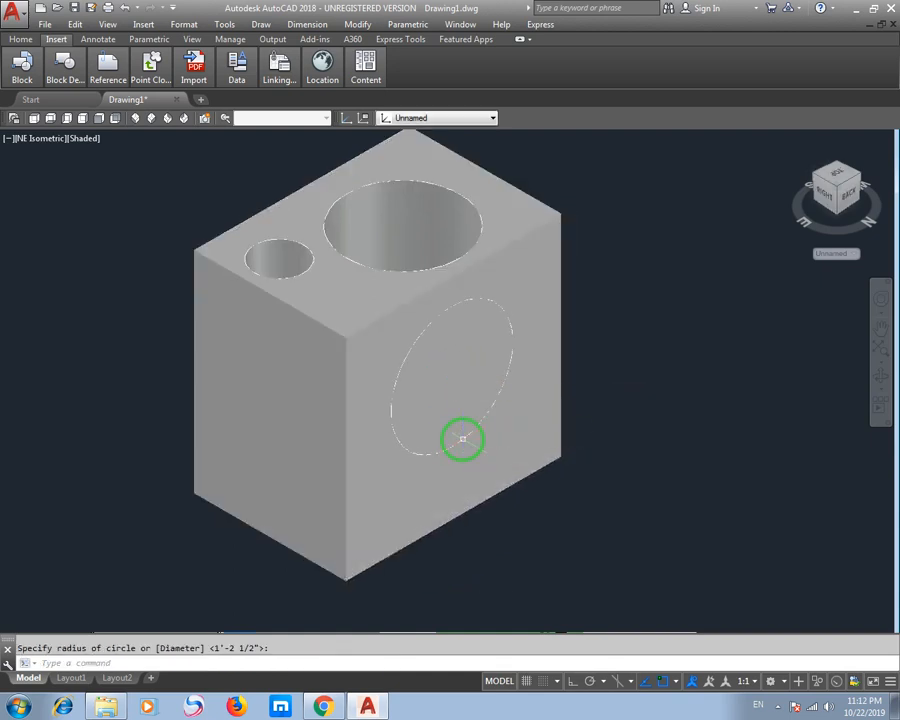
Step: Press-pull the circle on the back face inward through the box to cut a horizontal hole crossing the large vertical one
{"action": "type", "text": "press"}
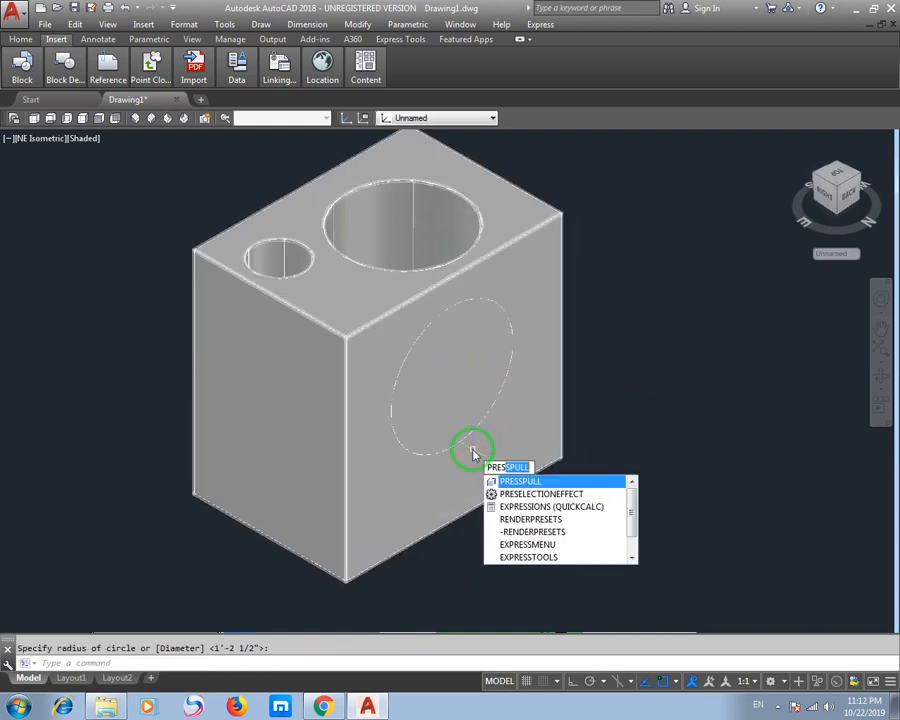
{"action": "key", "text": "Return"}
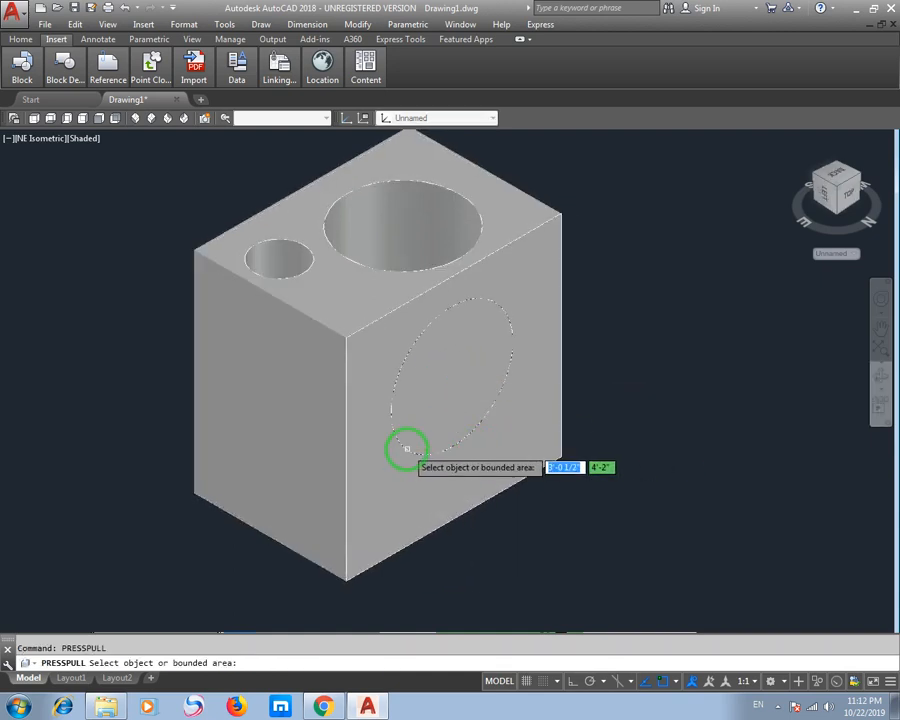
{"action": "left_click", "coordinate": [406, 448]}
{"action": "left_click", "coordinate": [175, 278]}
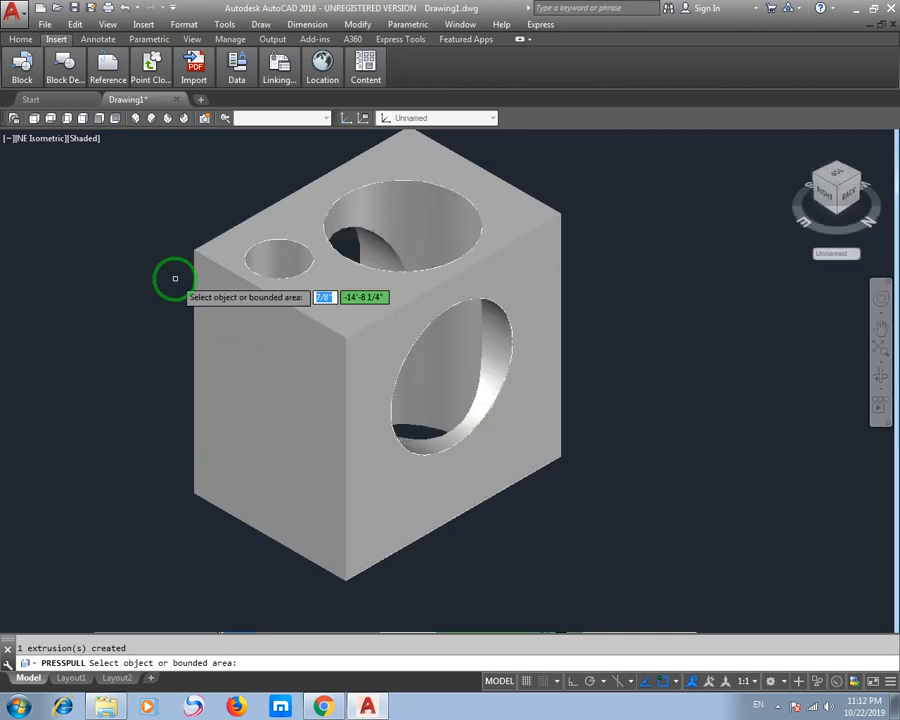
{"action": "middle_click_drag", "start_coordinate": [568, 467], "coordinate": [444, 387], "text": "shift"}
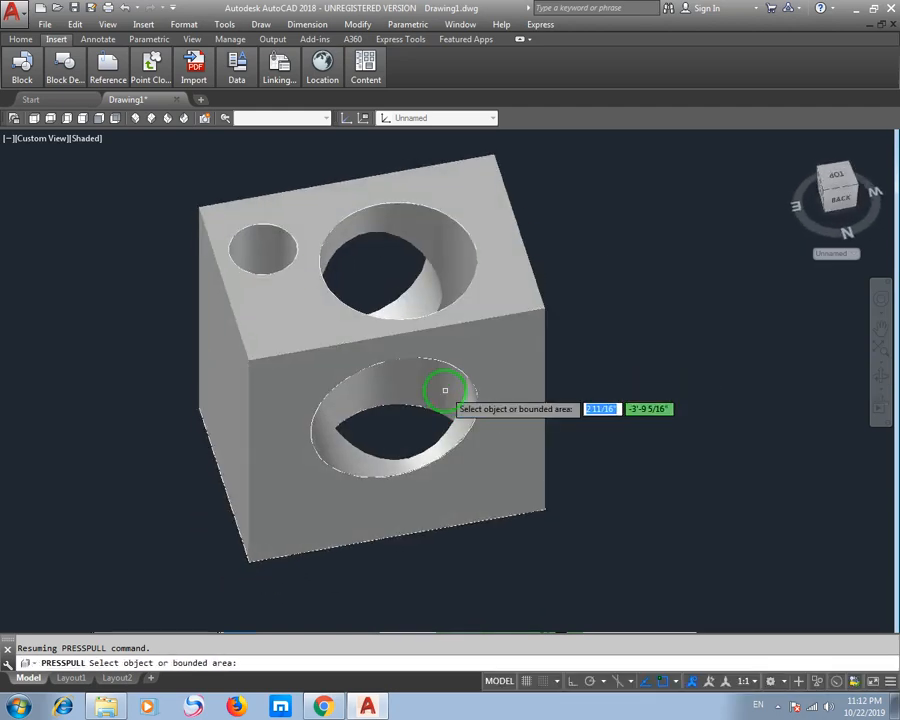